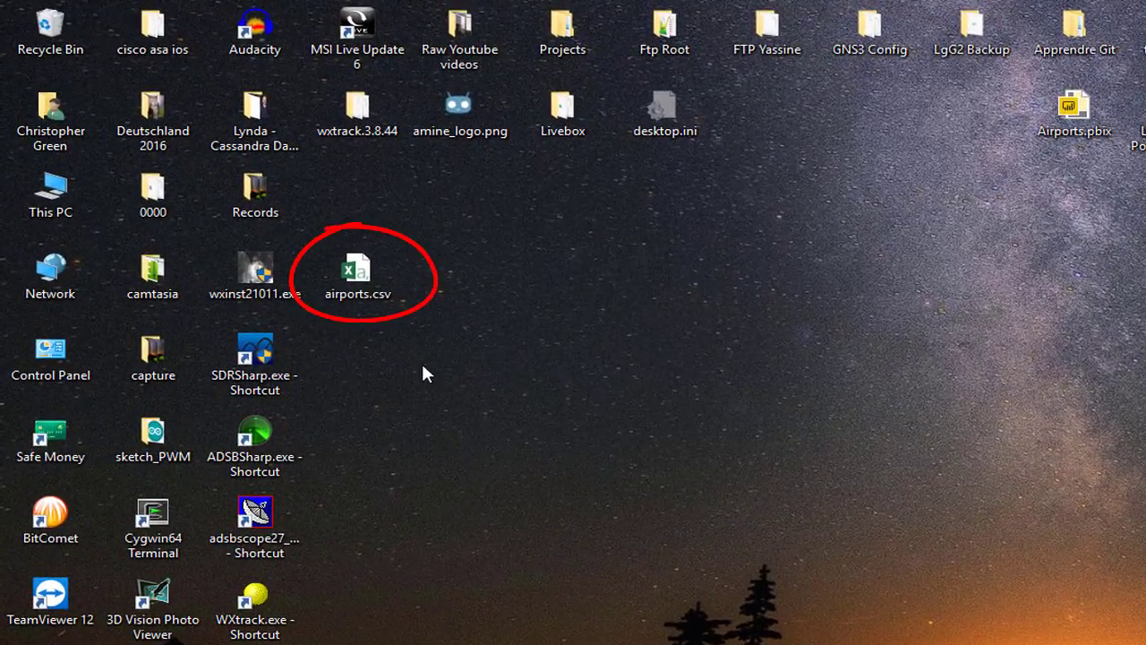
- Open the right-click menu of the airports.csv icon on the desktop
{"action": "right_click", "coordinate": [368, 284]}
- Open airports.csv with Notepad++ and scroll through its comma-separated airport rows
{"action": "left_click", "coordinate": [421, 444]}
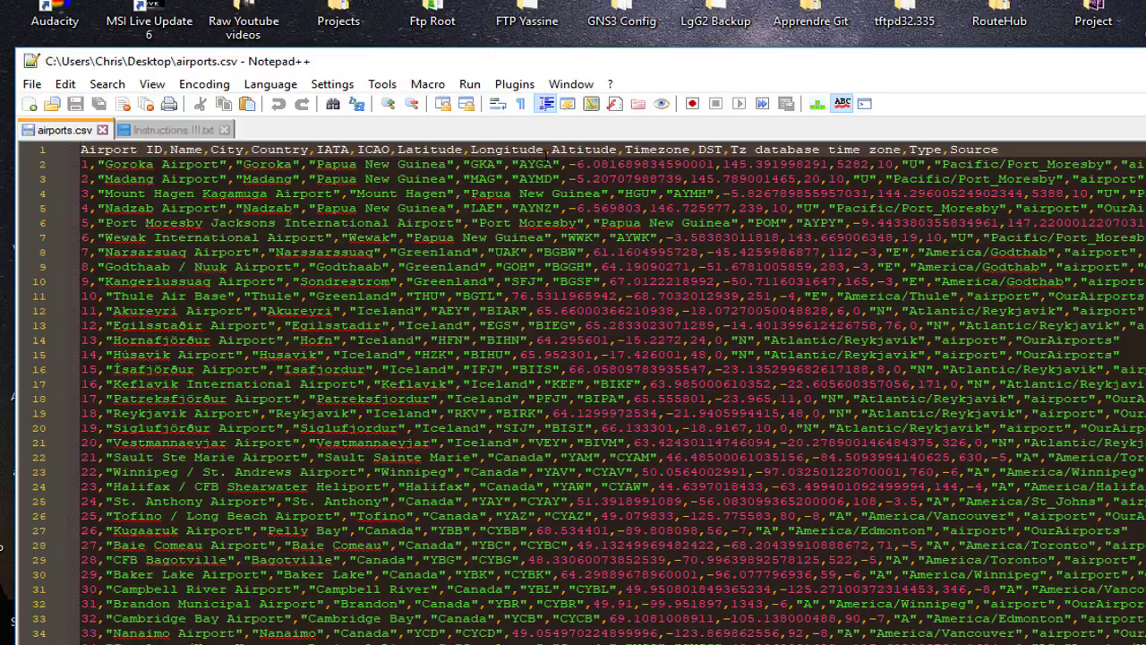
{"action": "scroll", "coordinate": [846, 398], "scroll_direction": "down", "scroll_amount": 14}
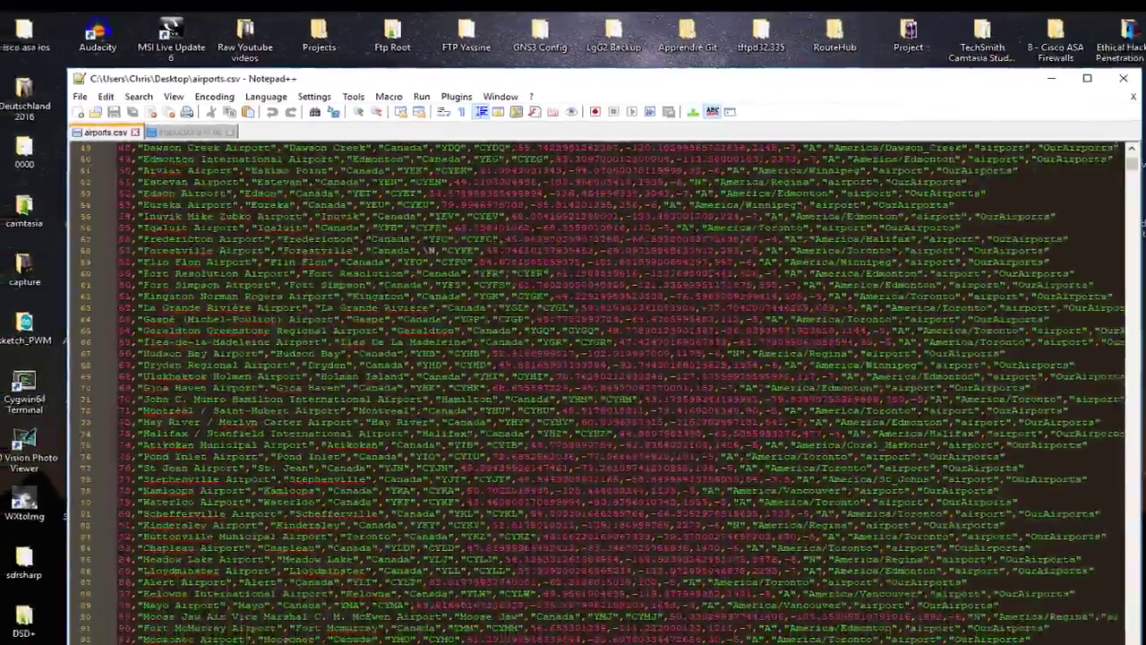
{"action": "scroll", "coordinate": [685, 472], "scroll_direction": "down", "scroll_amount": 2}
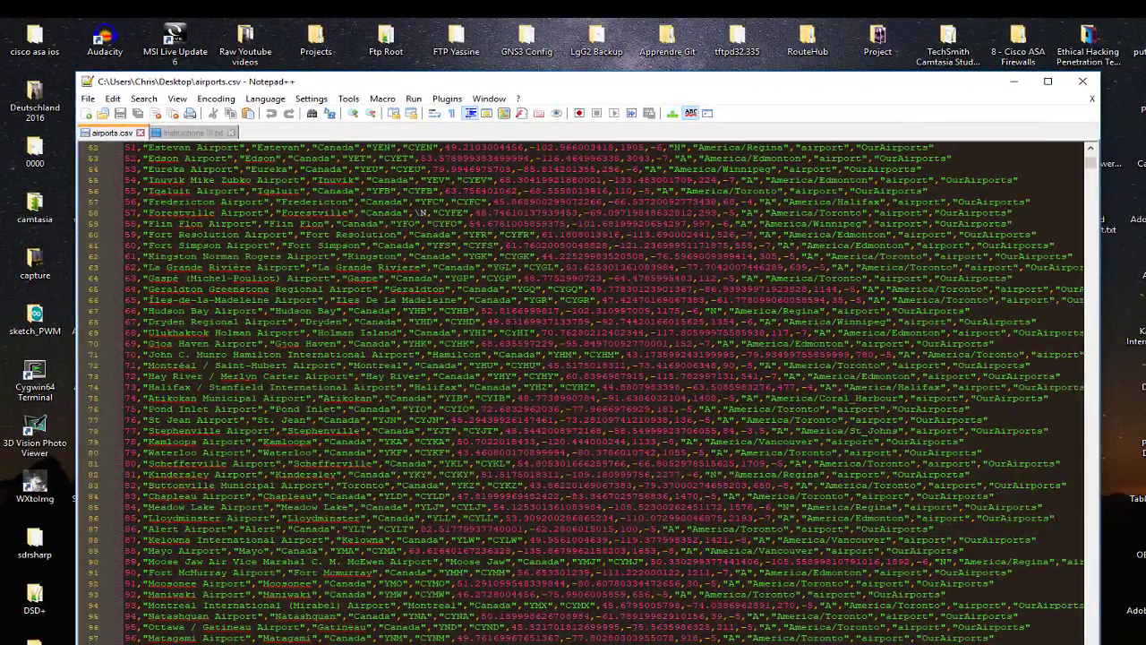
{"action": "scroll", "coordinate": [587, 391], "scroll_direction": "down", "scroll_amount": 4}
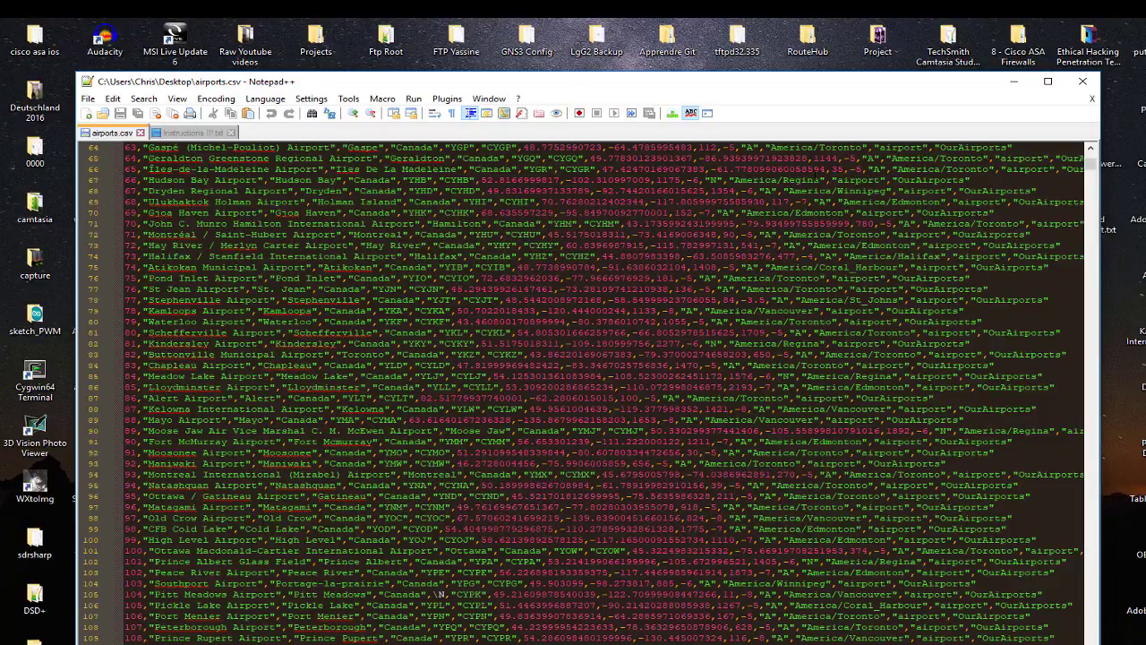
- Close Notepad++, view the Power BI Desktop download page in Chrome, then minimize Chrome
{"action": "left_click", "coordinate": [1083, 81]}
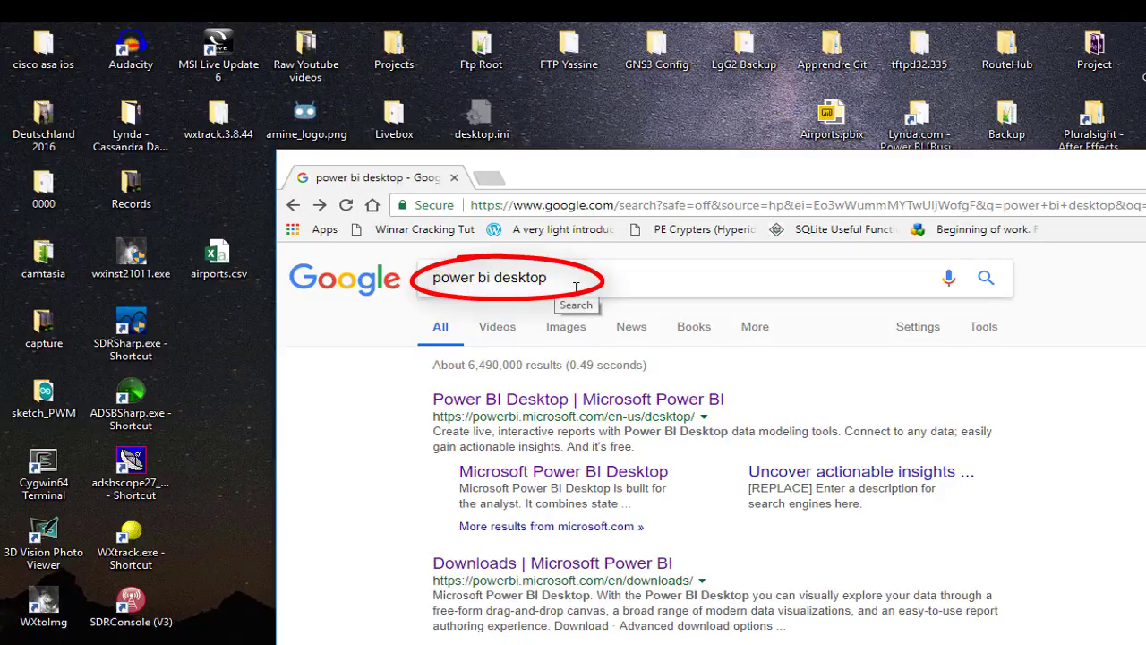
{"action": "left_click", "coordinate": [570, 475]}
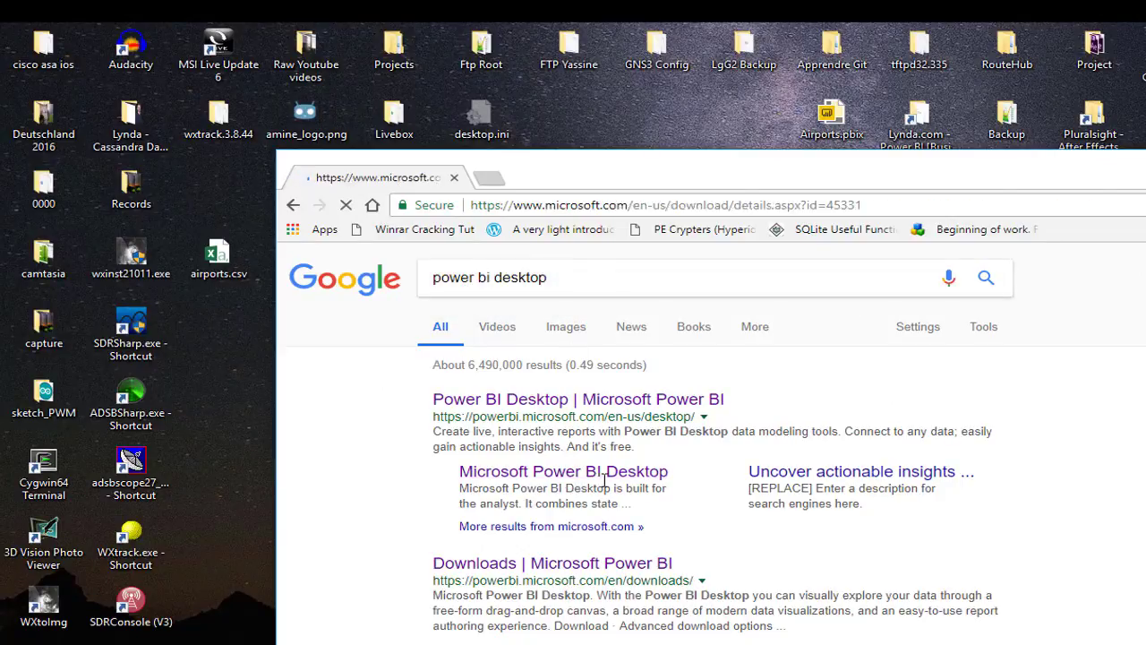
{"action": "scroll", "coordinate": [564, 616], "scroll_direction": "down", "scroll_amount": 3}
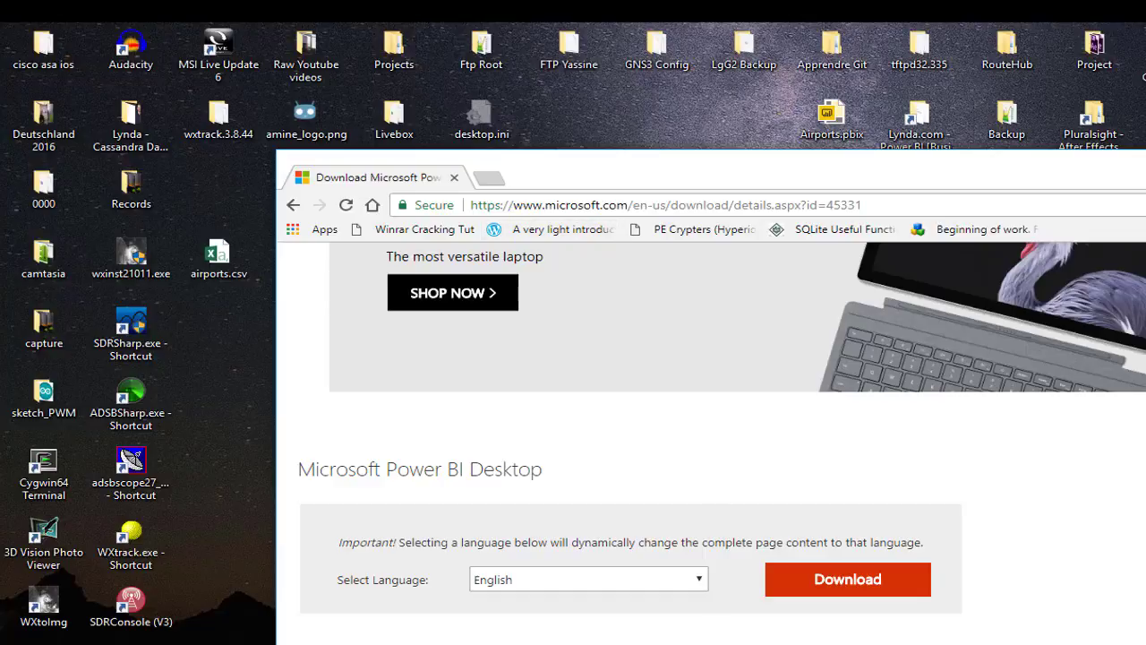
{"action": "scroll", "coordinate": [716, 602], "scroll_direction": "down", "scroll_amount": 2}
{"action": "scroll", "coordinate": [716, 601], "scroll_direction": "up", "scroll_amount": 5}
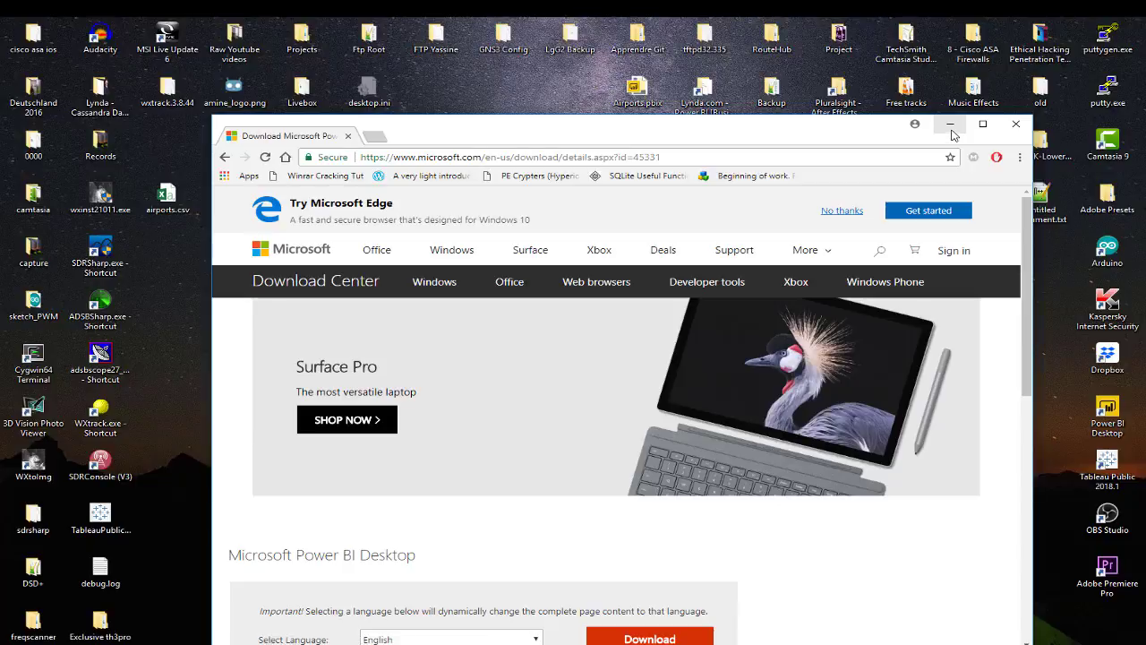
{"action": "left_click", "coordinate": [951, 128]}
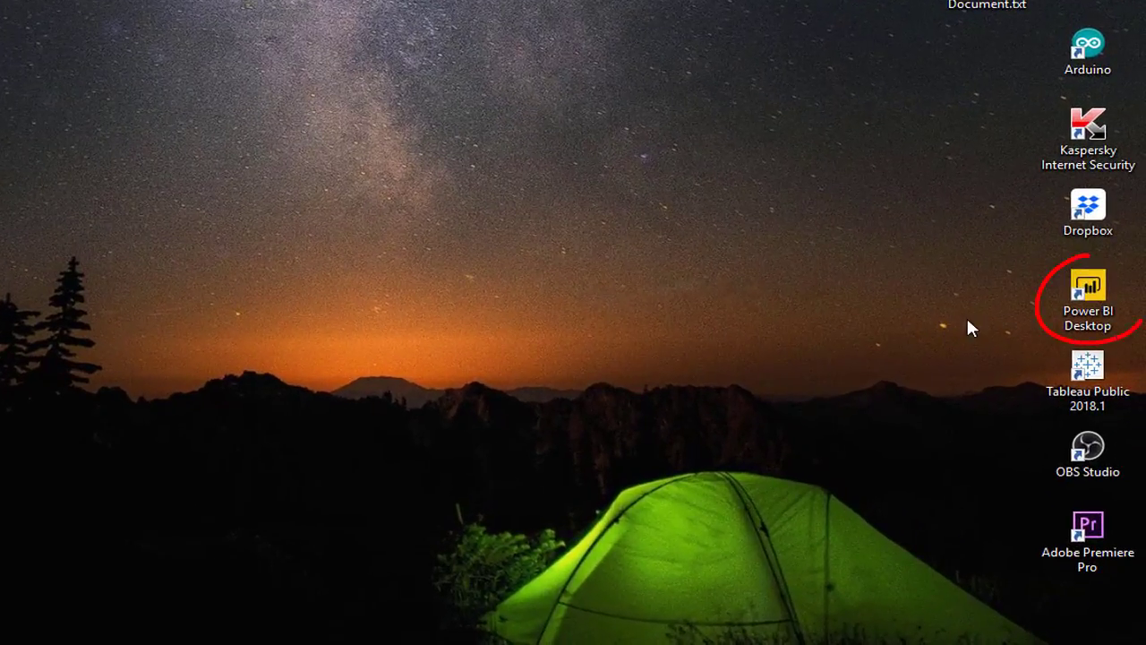
- Launch Power BI Desktop from its desktop shortcut to get an untitled report
{"action": "double_click", "coordinate": [1105, 313]}
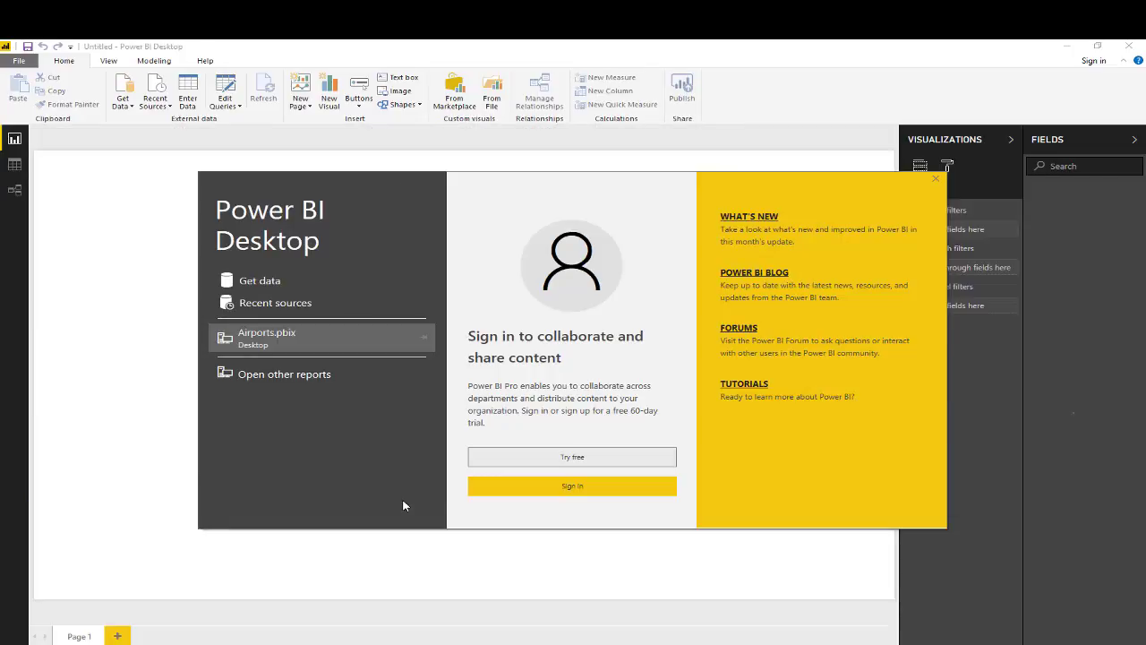
- Dismiss the welcome screen and show the Get Data list of data sources
{"action": "left_click", "coordinate": [936, 180]}
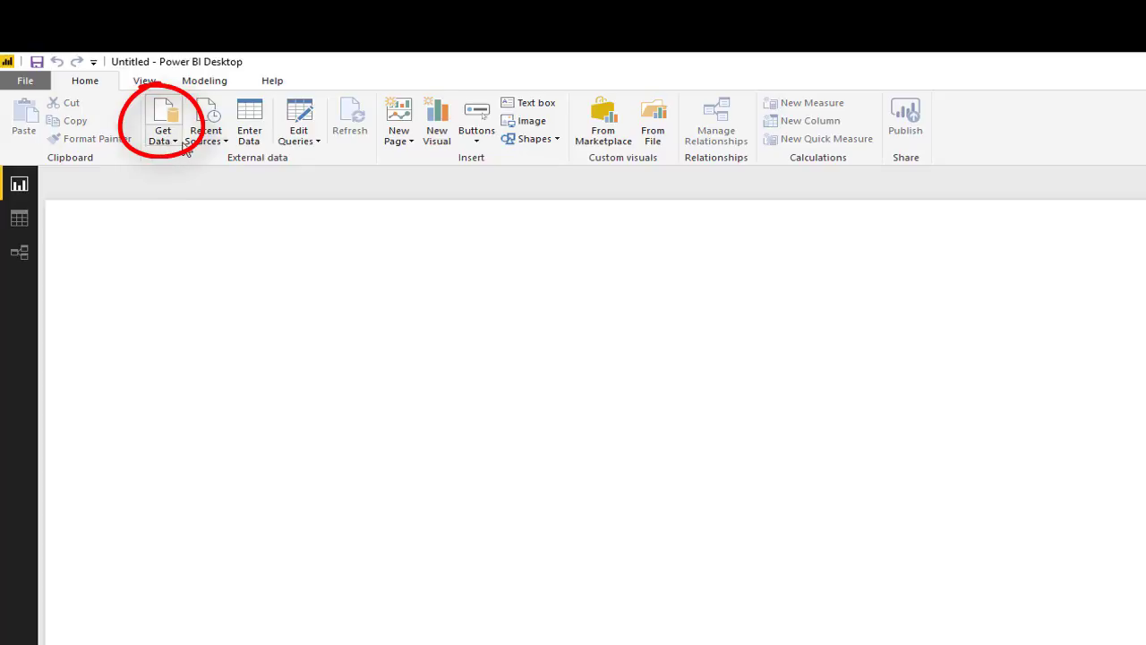
{"action": "left_click", "coordinate": [177, 144]}
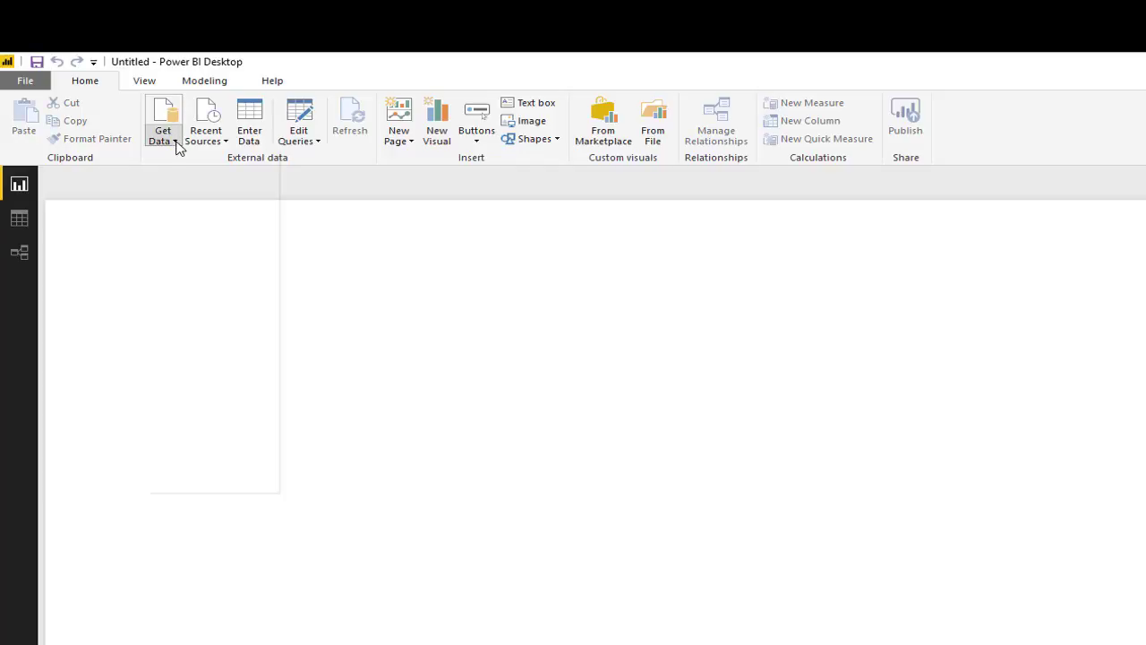
{"action": "left_click", "coordinate": [176, 143]}
{"action": "left_click", "coordinate": [176, 143]}
{"action": "left_click", "coordinate": [176, 144]}
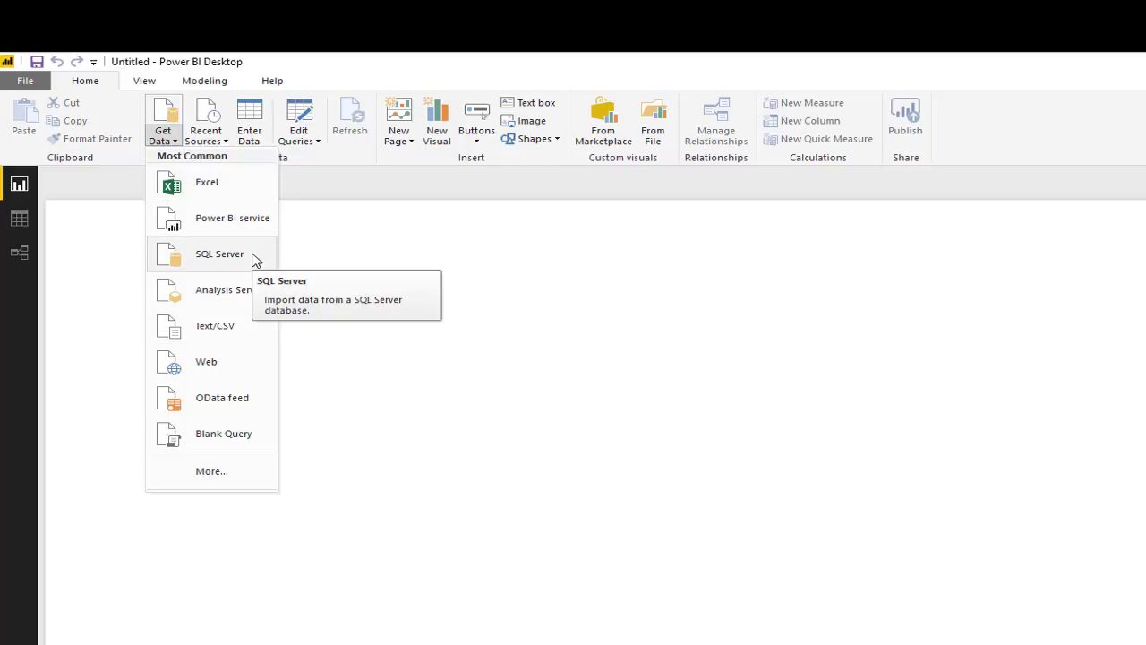
- Import airports.csv as Text/CSV and scroll its comma-delimited preview across the columns
{"action": "left_click", "coordinate": [244, 332]}
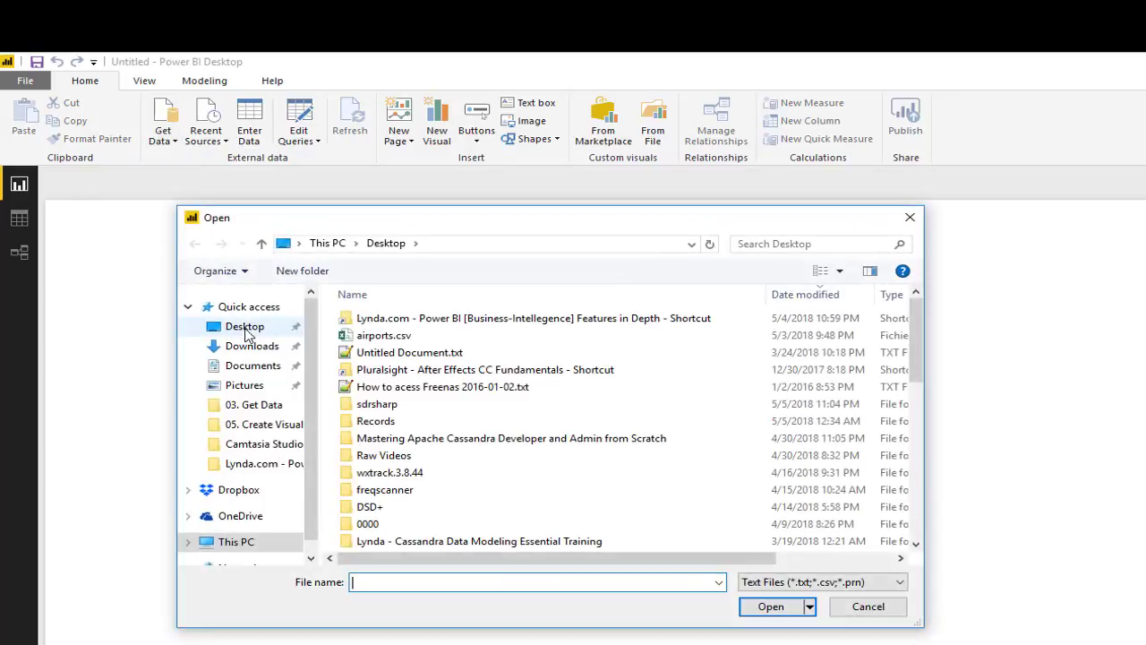
{"action": "left_click", "coordinate": [400, 337]}
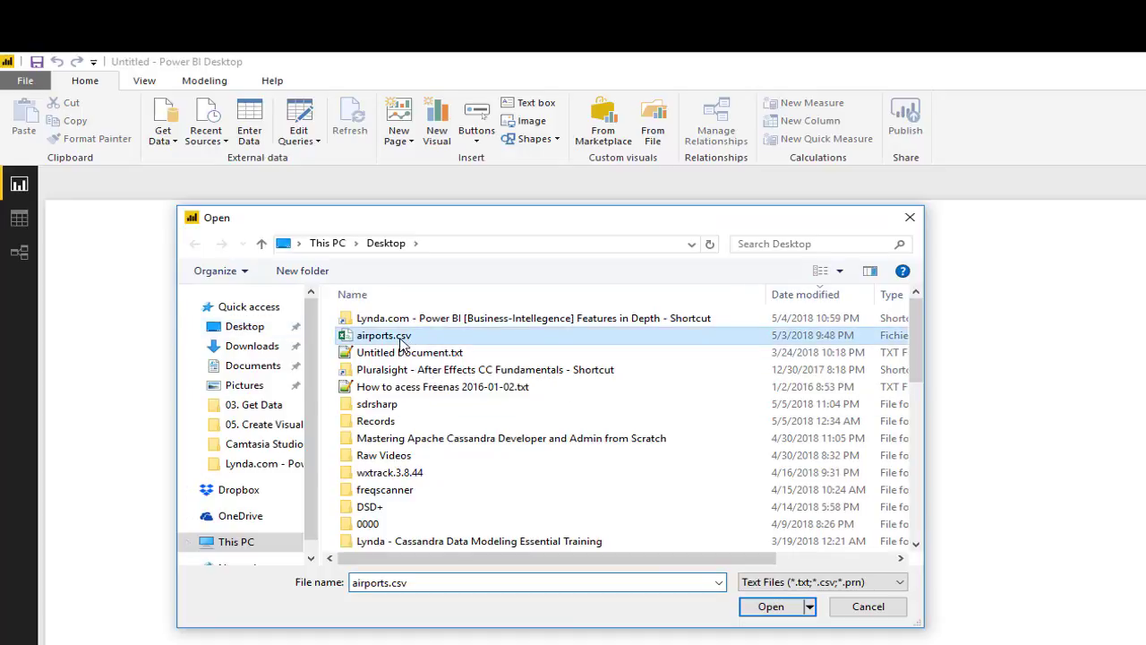
{"action": "left_click", "coordinate": [769, 608]}
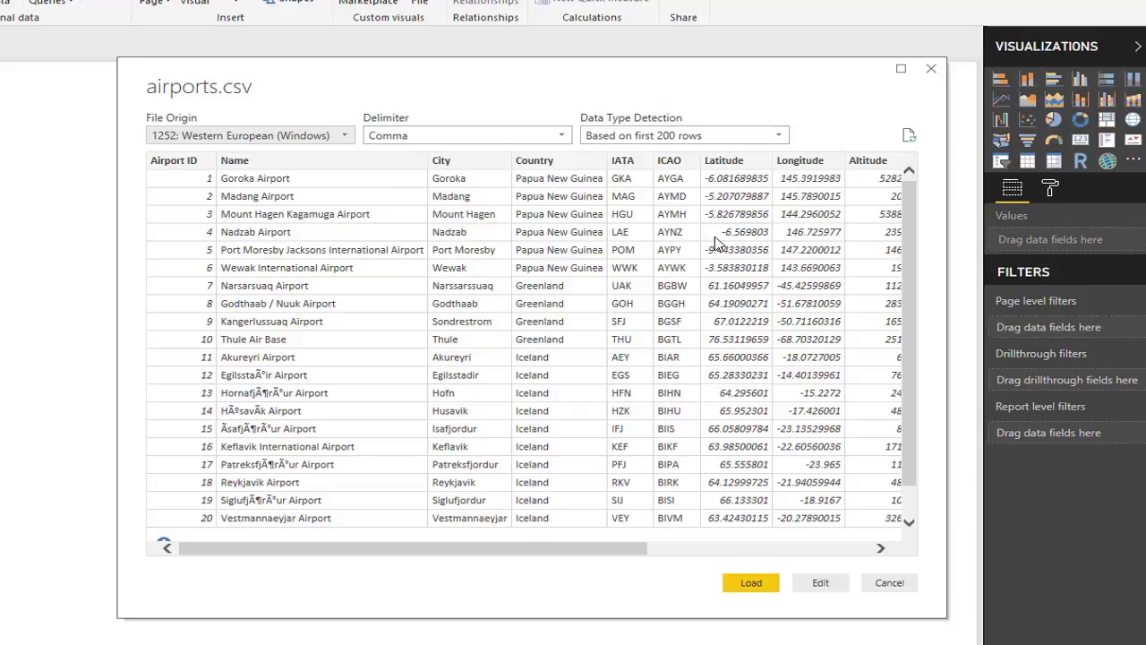
{"action": "left_click", "coordinate": [620, 547]}
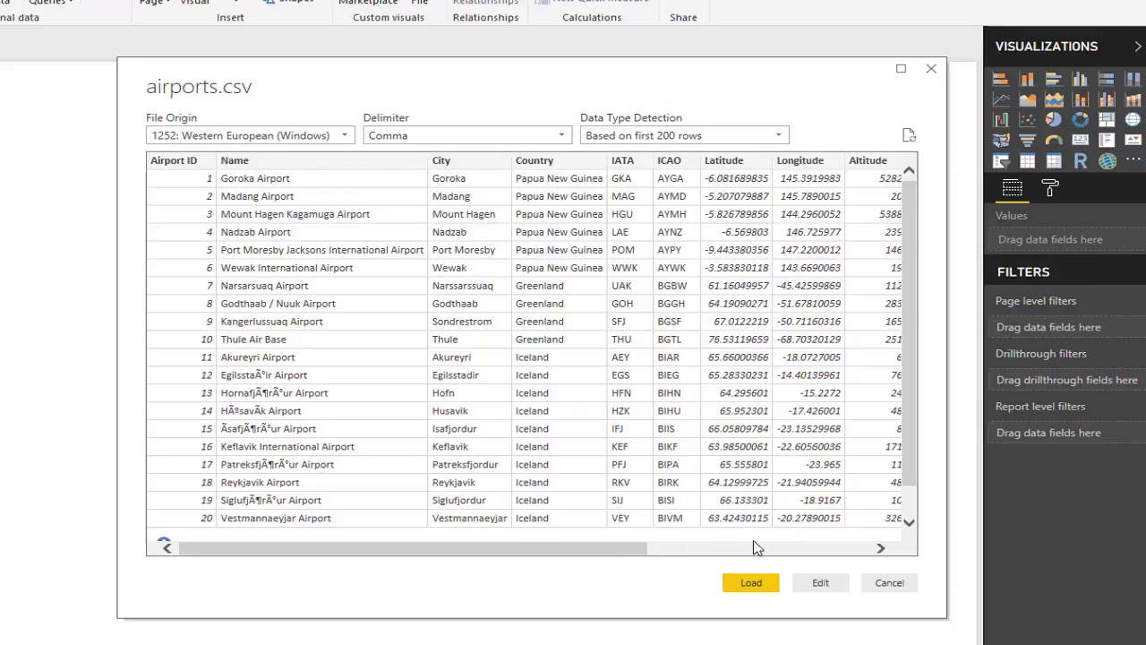
{"action": "left_click_drag", "start_coordinate": [596, 549], "coordinate": [454, 413]}
- In Power Query Editor, remove the Airport ID, IATA, ICAO and Altitude columns
{"action": "left_click", "coordinate": [820, 583]}
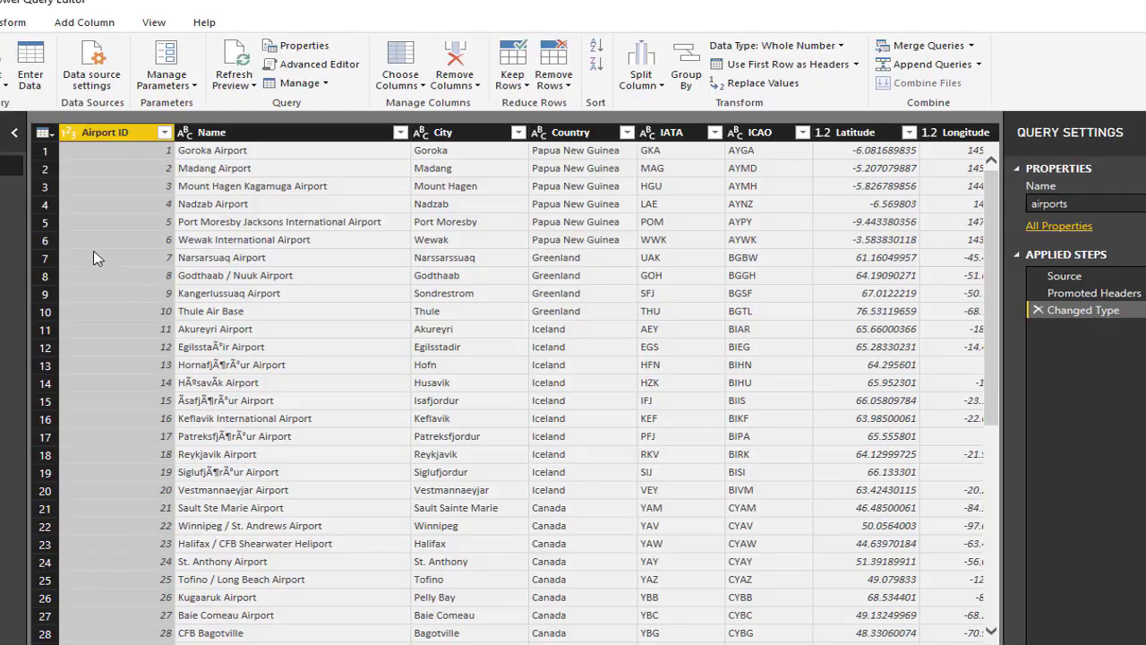
{"action": "right_click", "coordinate": [124, 134]}
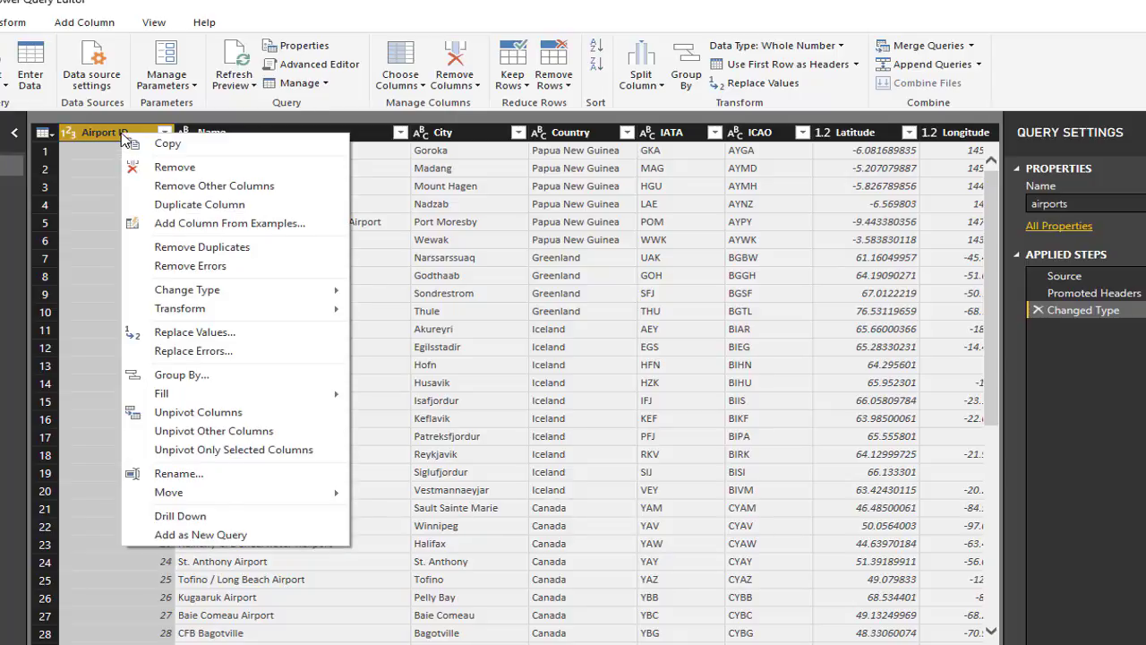
{"action": "left_click", "coordinate": [154, 170]}
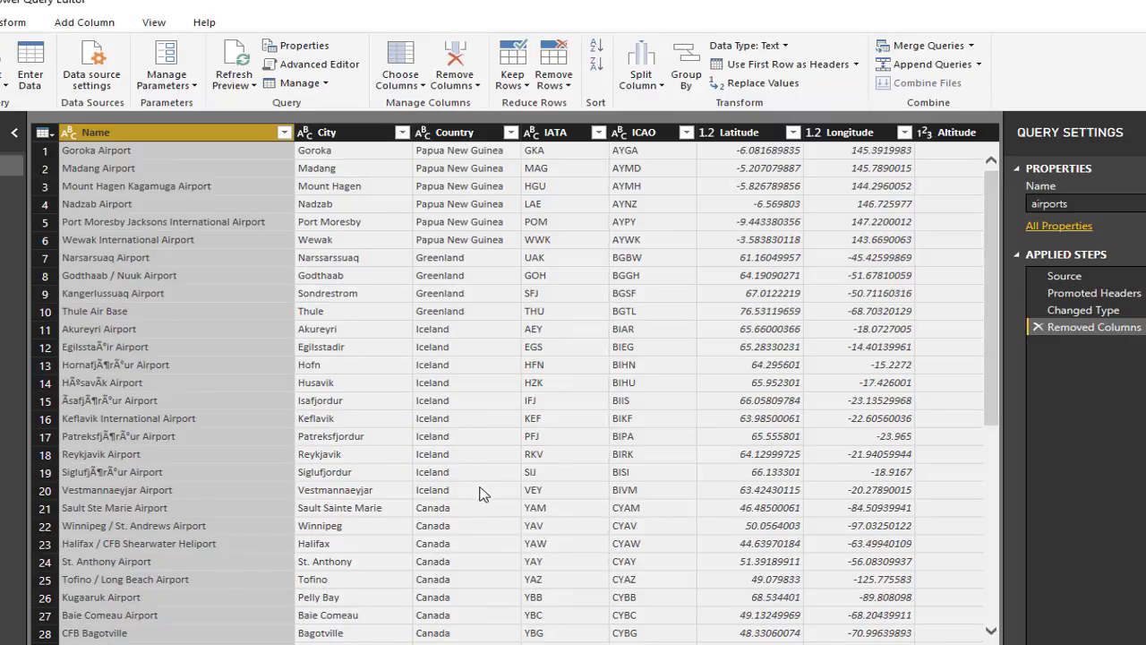
{"action": "right_click", "coordinate": [553, 132]}
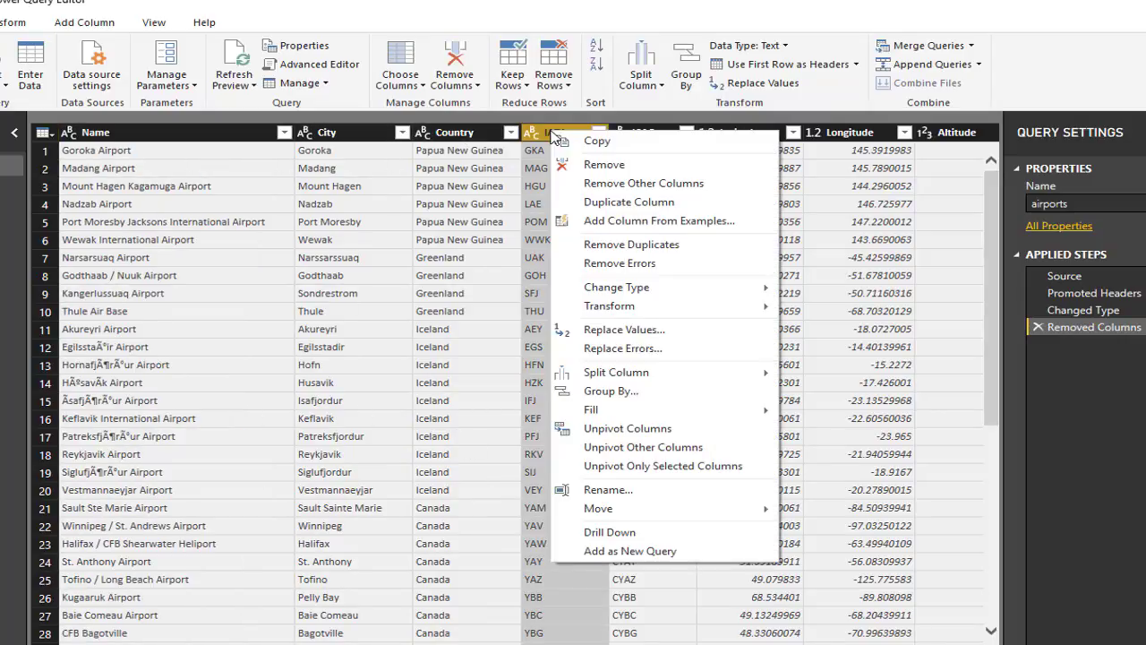
{"action": "left_click", "coordinate": [596, 165]}
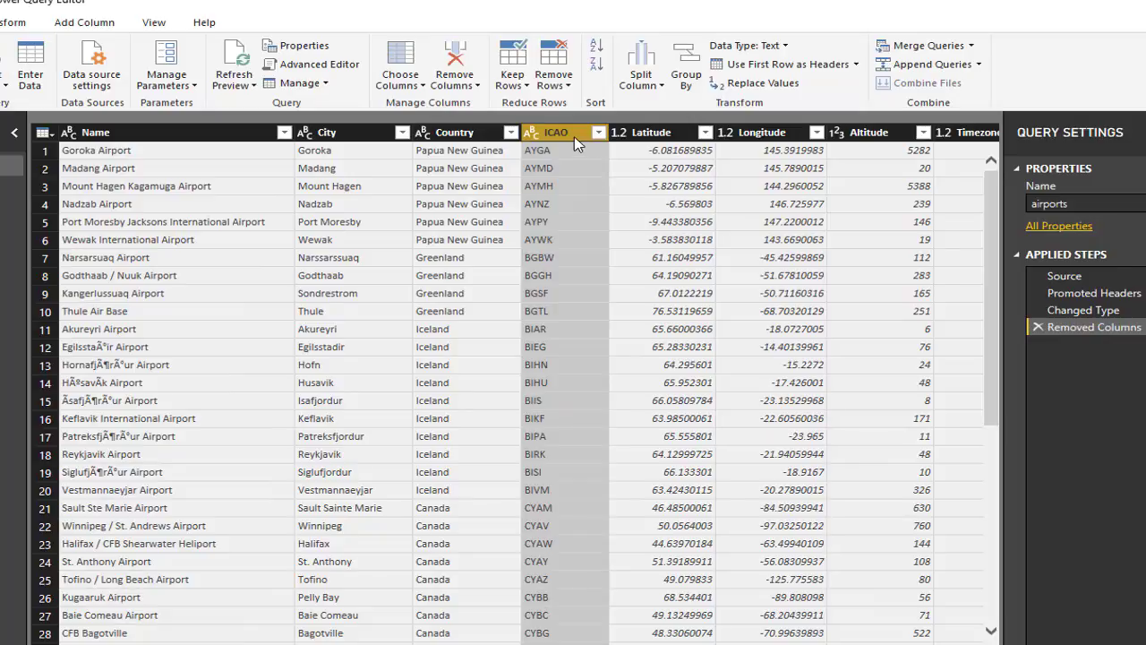
{"action": "right_click", "coordinate": [570, 134]}
{"action": "left_click", "coordinate": [596, 167]}
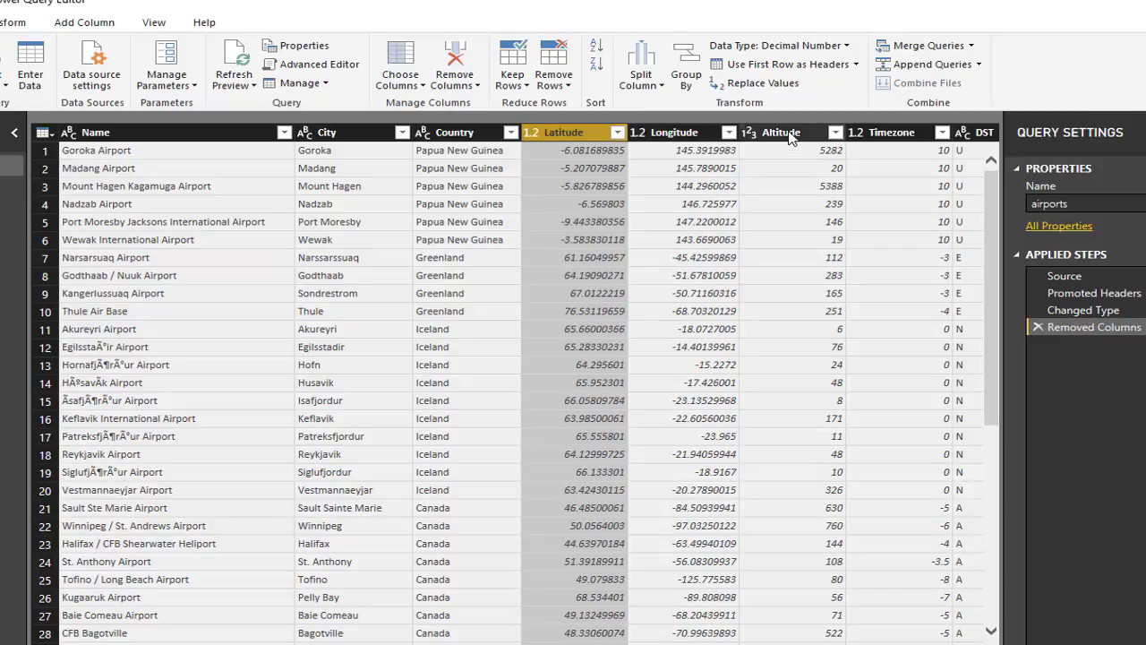
{"action": "right_click", "coordinate": [790, 136]}
{"action": "left_click", "coordinate": [813, 165]}
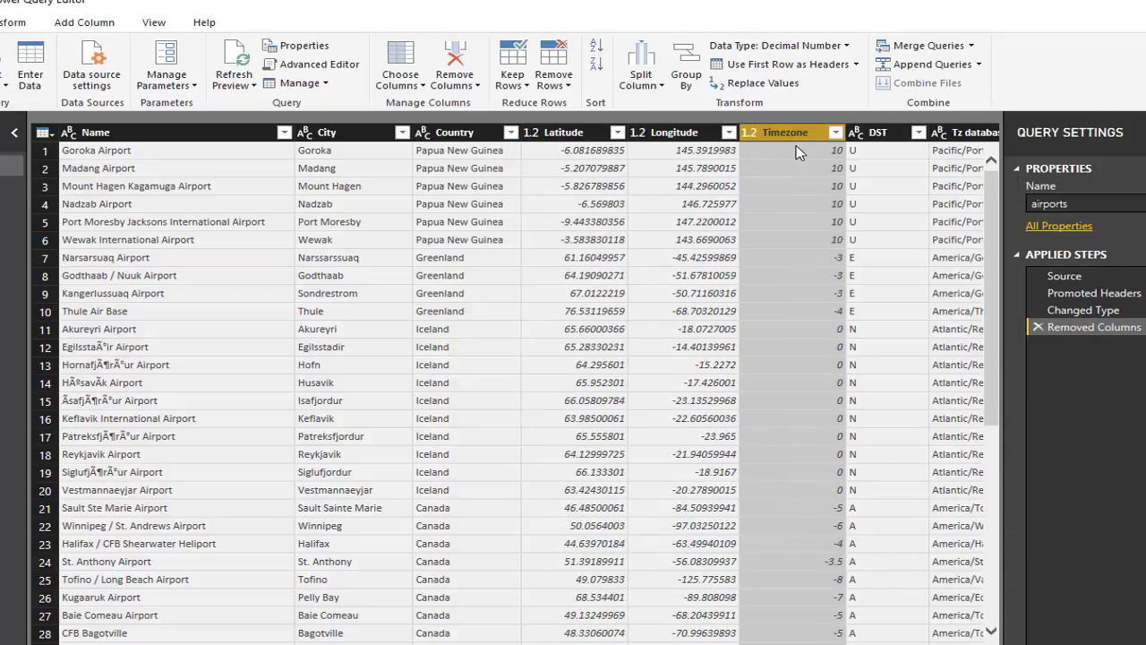
- Remove the Timezone, DST, Tz database time zone, Type and Source columns
{"action": "right_click", "coordinate": [781, 133]}
{"action": "left_click", "coordinate": [810, 167]}
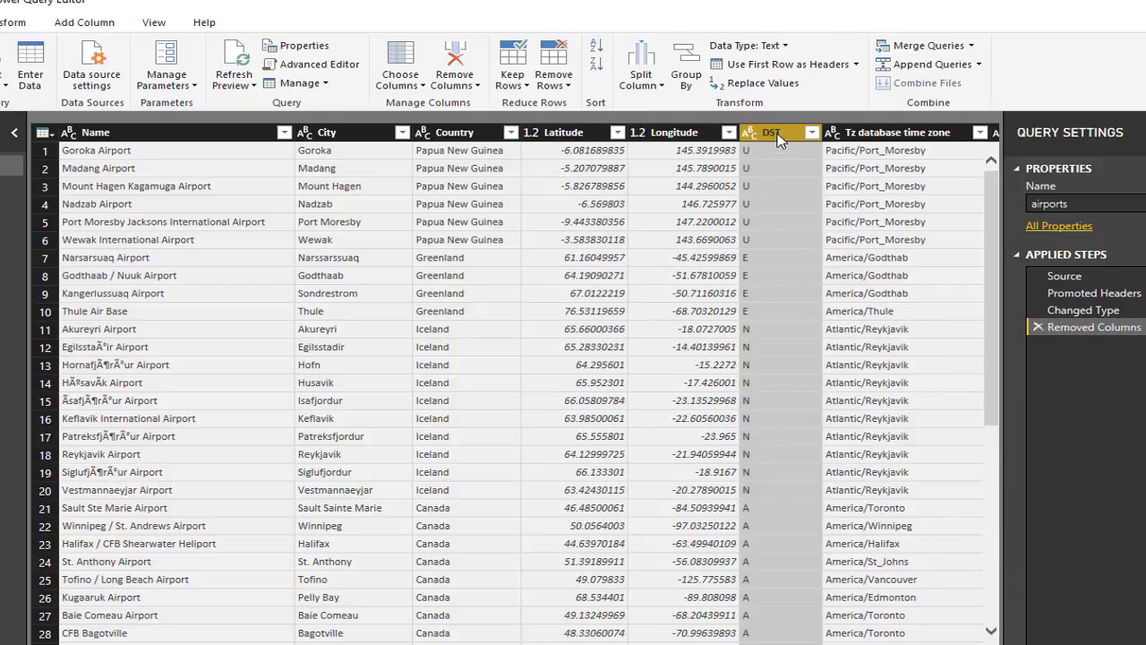
{"action": "right_click", "coordinate": [779, 135]}
{"action": "left_click", "coordinate": [811, 168]}
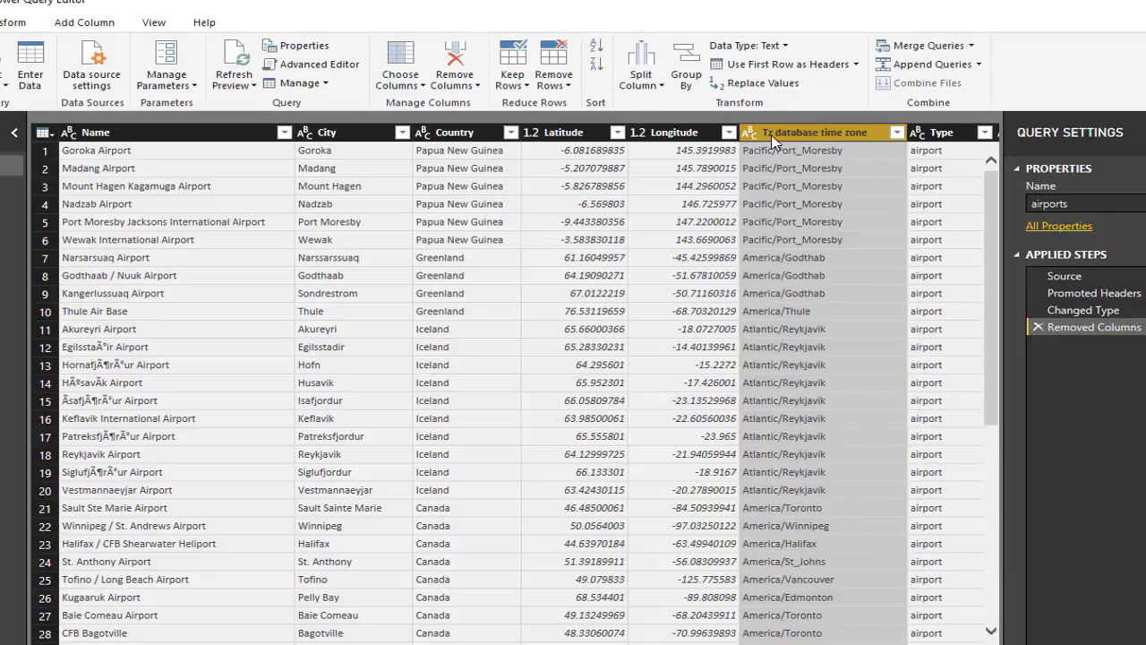
{"action": "right_click", "coordinate": [773, 144]}
{"action": "left_click", "coordinate": [802, 170]}
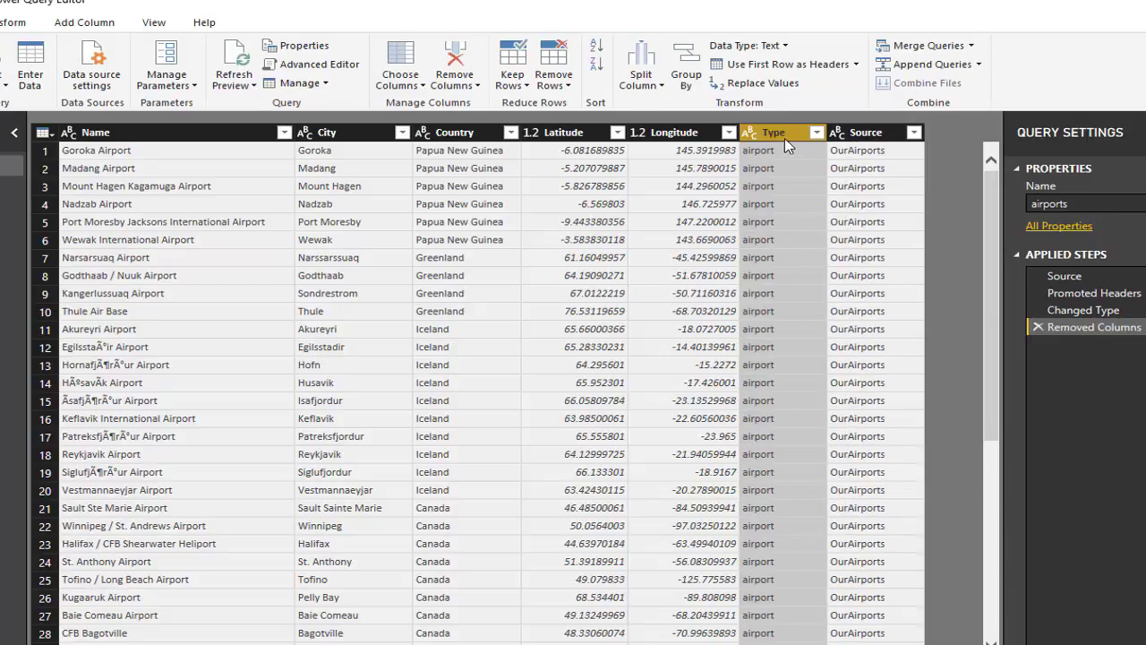
{"action": "right_click", "coordinate": [773, 136]}
{"action": "left_click", "coordinate": [794, 171]}
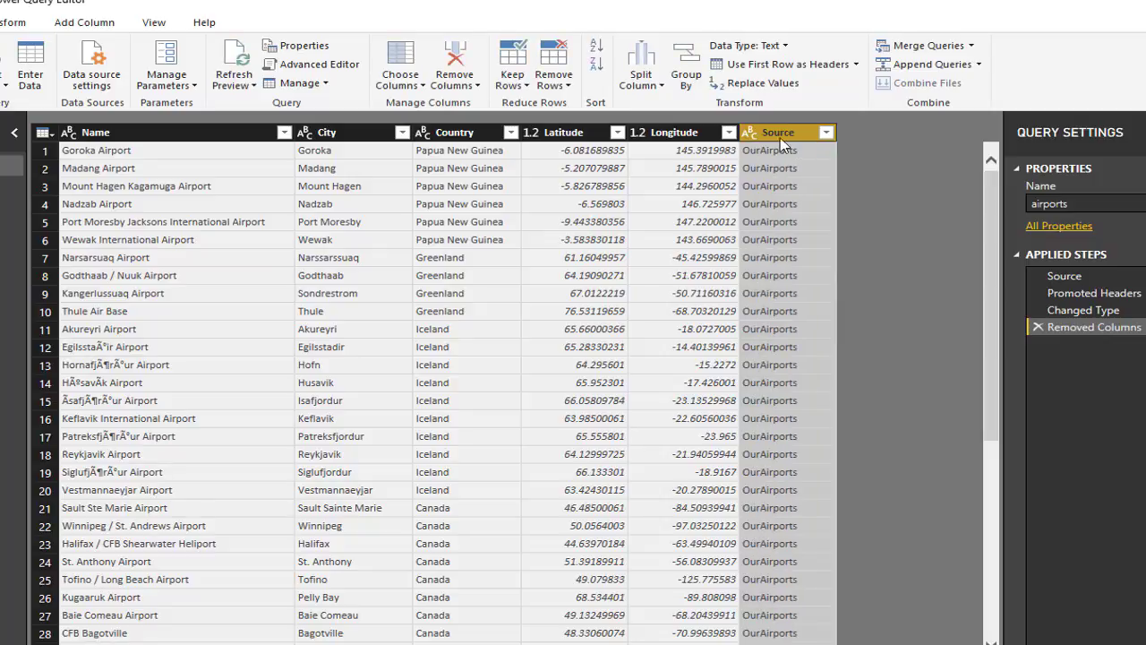
{"action": "right_click", "coordinate": [775, 136]}
{"action": "left_click", "coordinate": [803, 170]}
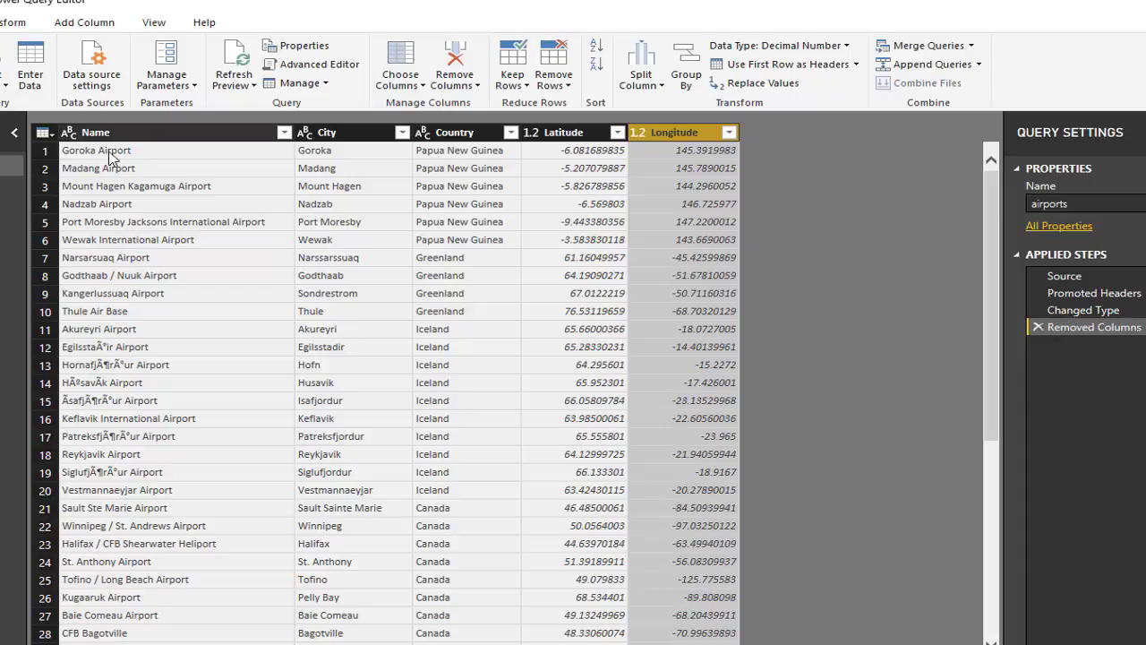
- Close & Apply the query, then scroll through the loaded airports table in Data view
{"action": "left_click", "coordinate": [31, 114]}
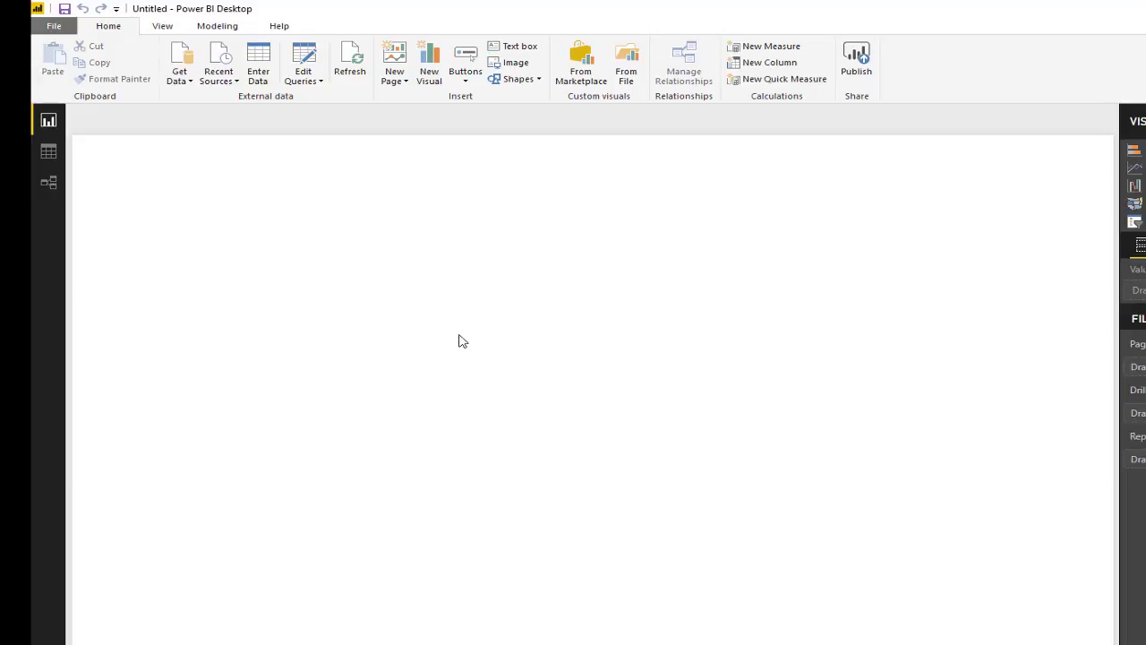
{"action": "left_click", "coordinate": [49, 155]}
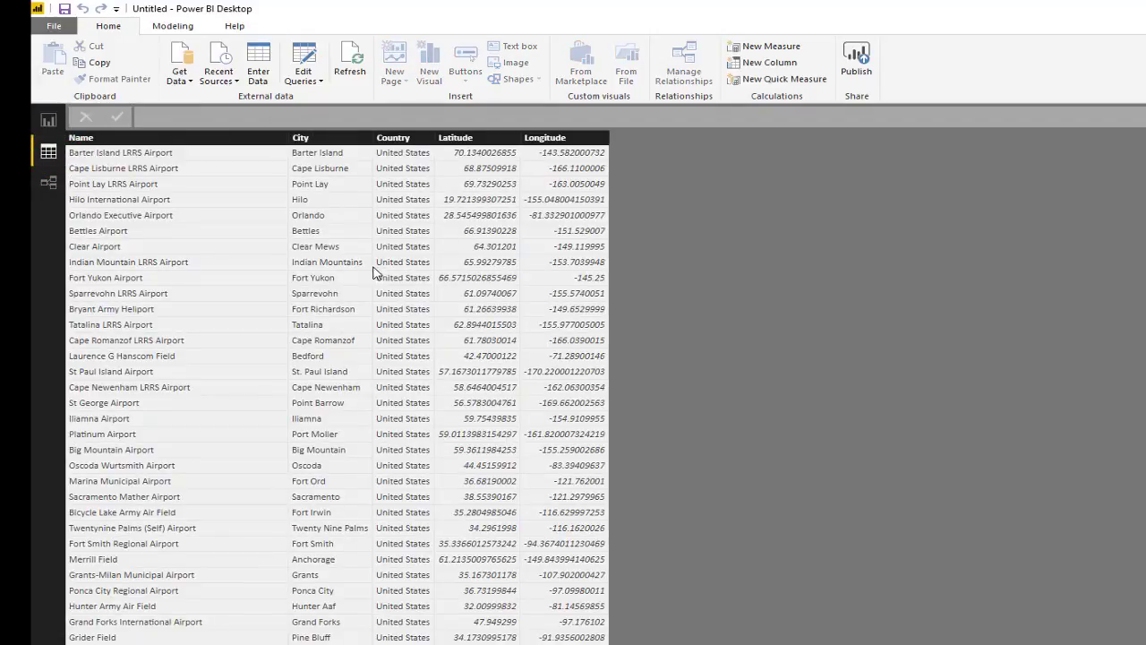
{"action": "scroll", "coordinate": [421, 462], "scroll_direction": "down", "scroll_amount": 2}
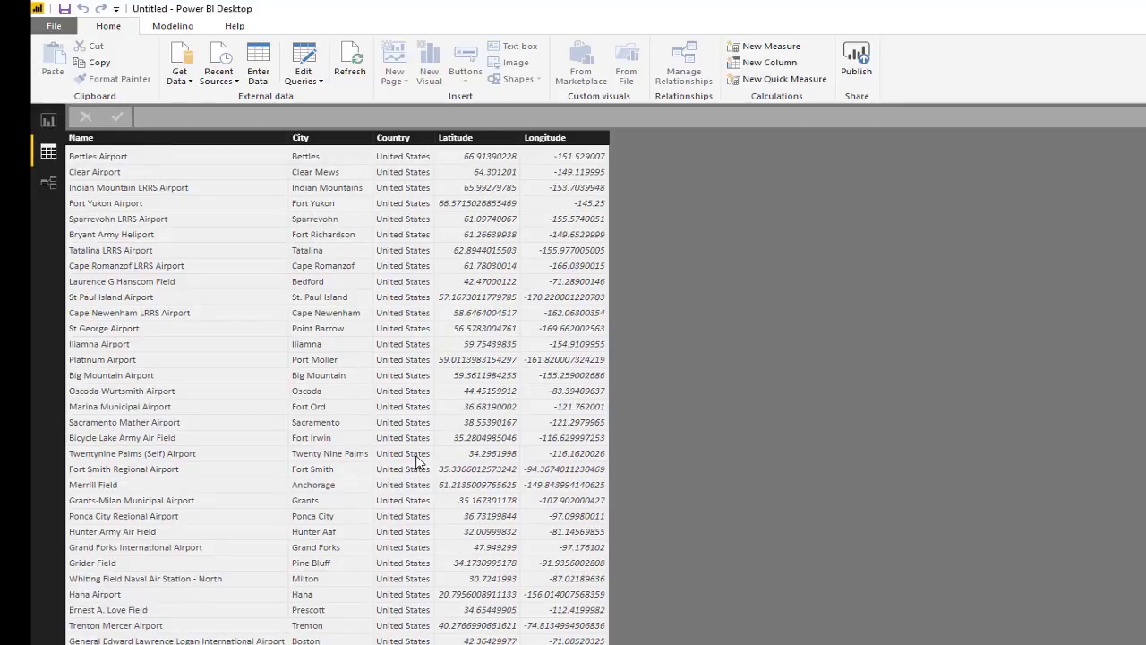
{"action": "scroll", "coordinate": [417, 462], "scroll_direction": "down", "scroll_amount": 5}
{"action": "scroll", "coordinate": [416, 462], "scroll_direction": "up", "scroll_amount": 7}
{"action": "scroll", "coordinate": [417, 462], "scroll_direction": "down", "scroll_amount": 2}
{"action": "scroll", "coordinate": [416, 462], "scroll_direction": "up", "scroll_amount": 2}
{"action": "scroll", "coordinate": [416, 462], "scroll_direction": "down", "scroll_amount": 8}
{"action": "scroll", "coordinate": [416, 462], "scroll_direction": "up", "scroll_amount": 7}
{"action": "scroll", "coordinate": [417, 462], "scroll_direction": "up", "scroll_amount": 2}
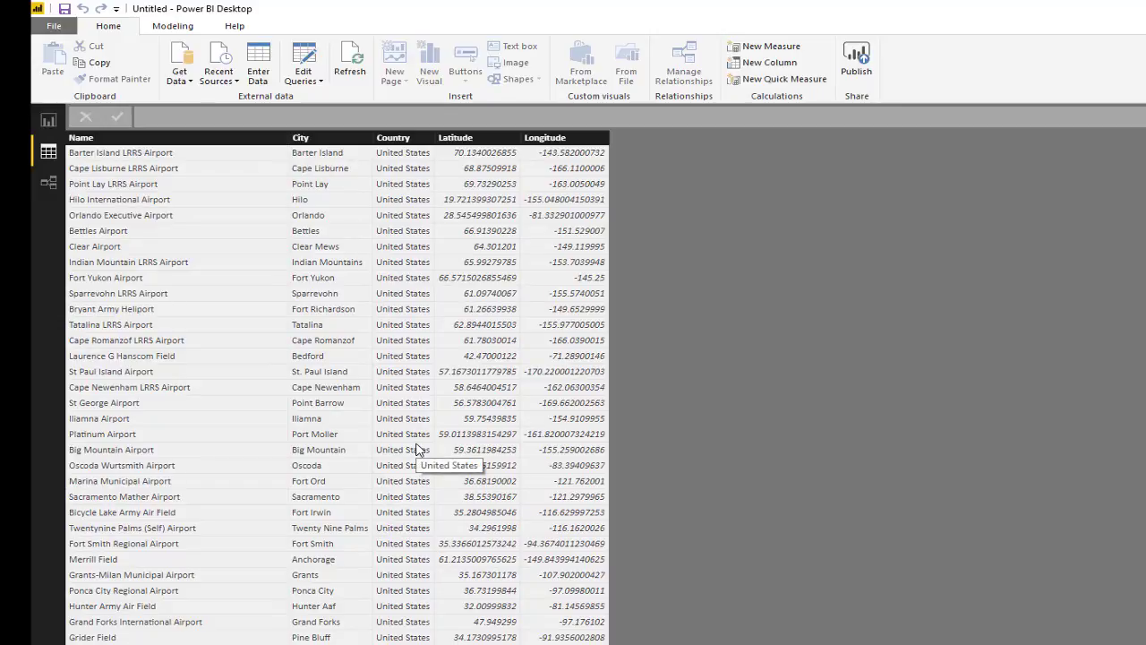
- In Report view, add a new visual using the airports Name, City and Country fields
{"action": "left_click", "coordinate": [52, 123]}
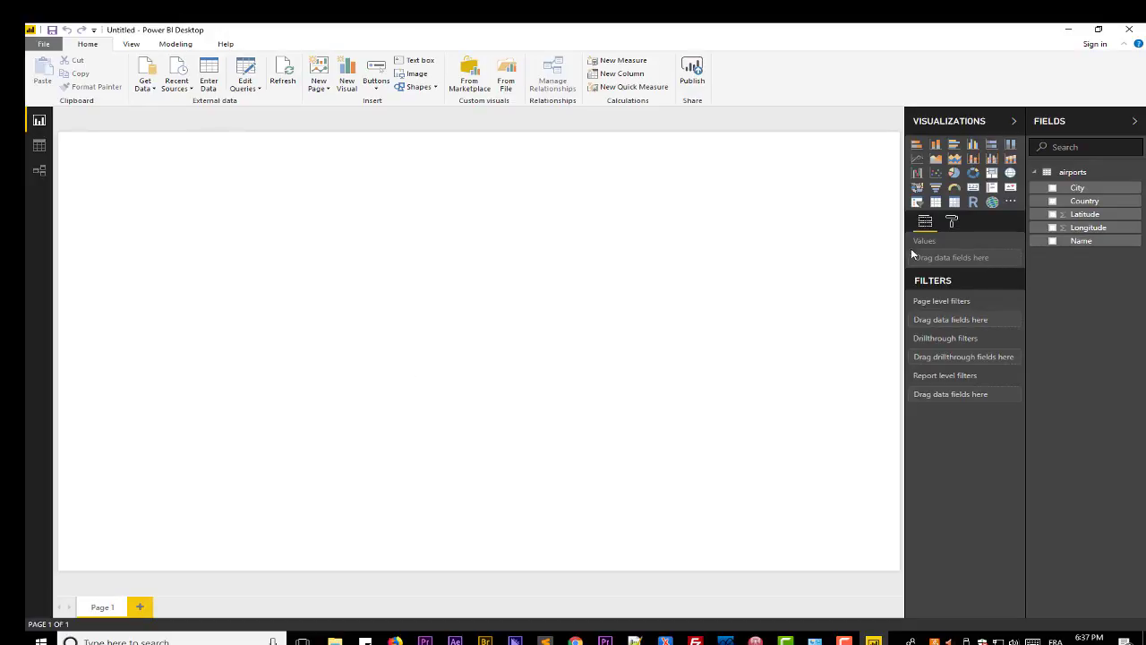
{"action": "left_click", "coordinate": [349, 90]}
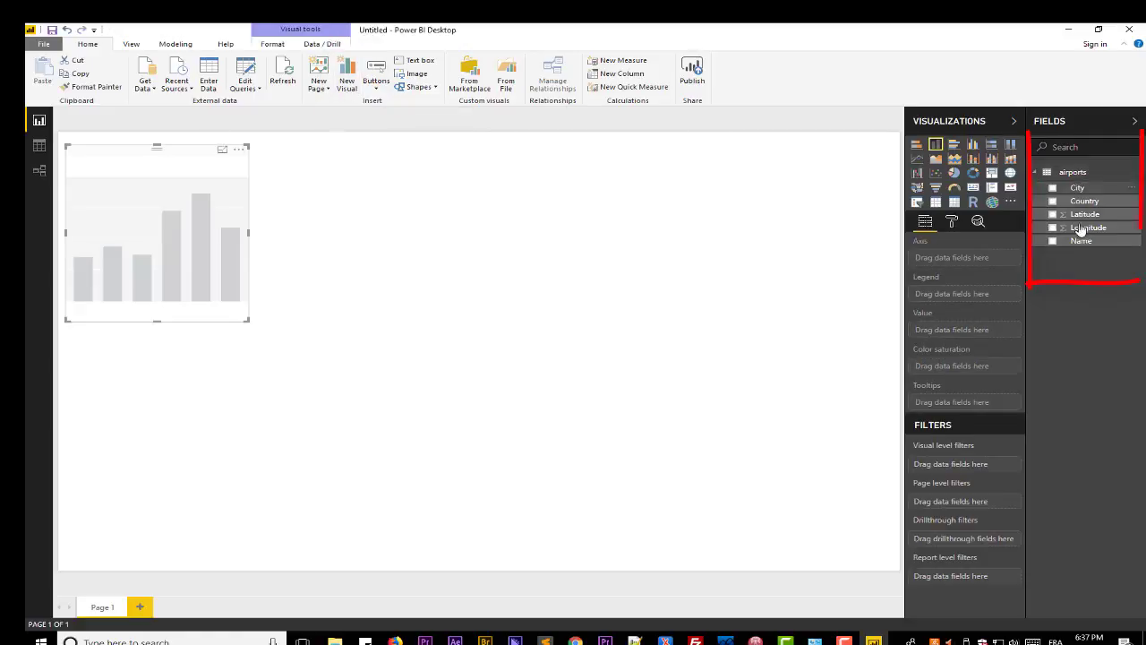
{"action": "left_click", "coordinate": [1036, 173]}
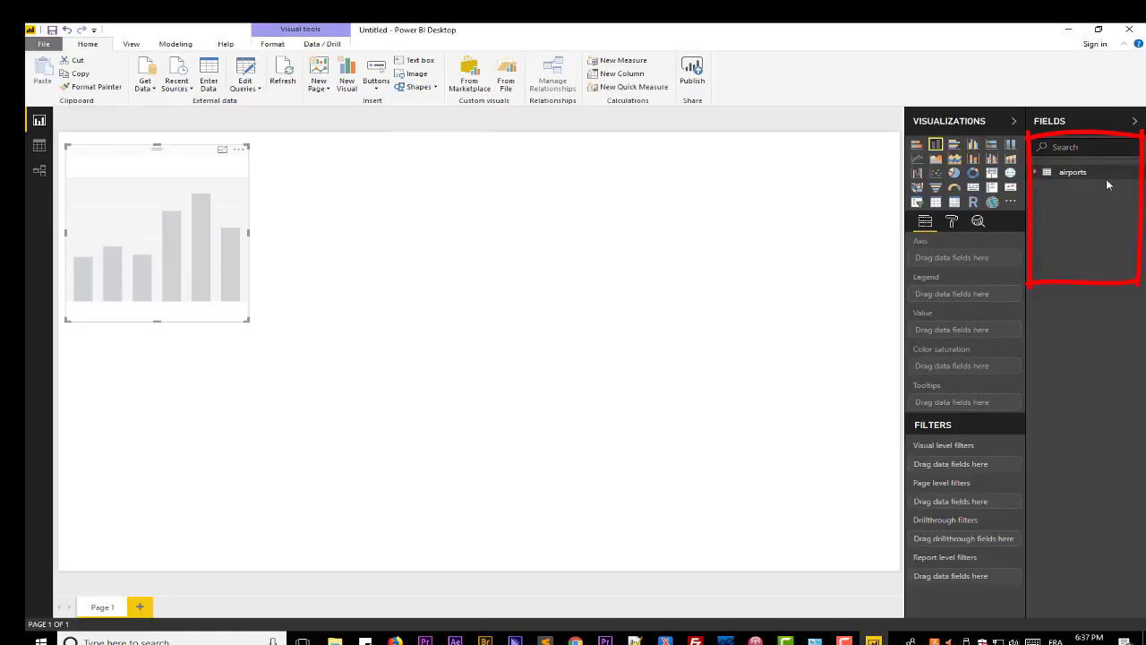
{"action": "left_click", "coordinate": [1035, 173]}
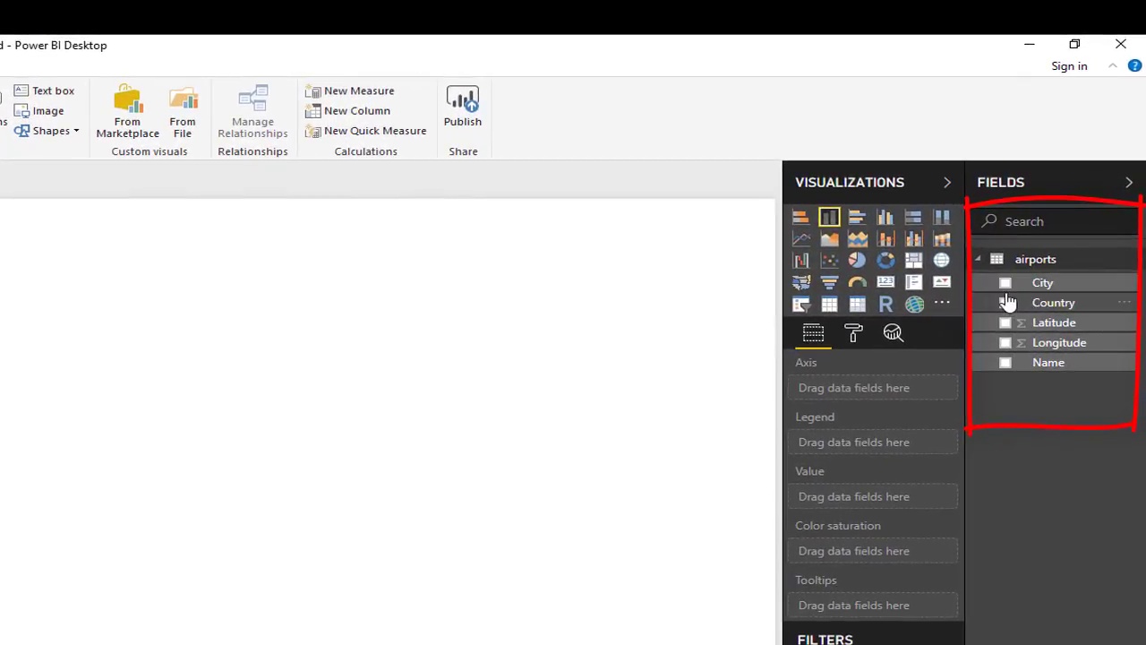
{"action": "left_click", "coordinate": [1004, 364]}
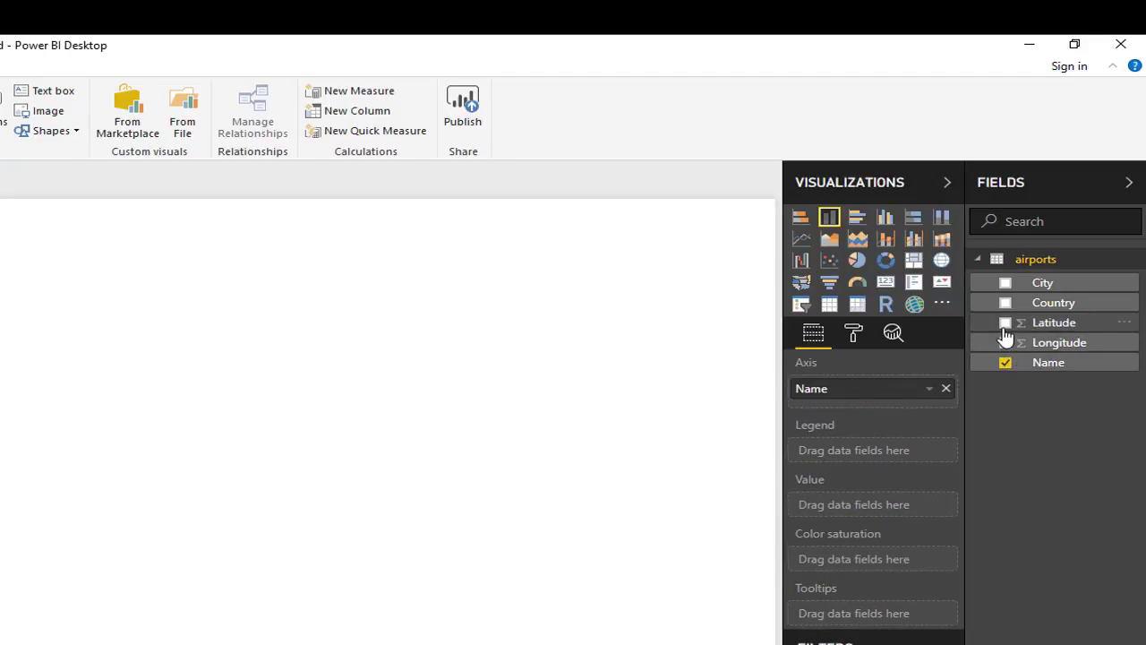
{"action": "left_click", "coordinate": [1005, 283]}
{"action": "left_click", "coordinate": [1004, 302]}
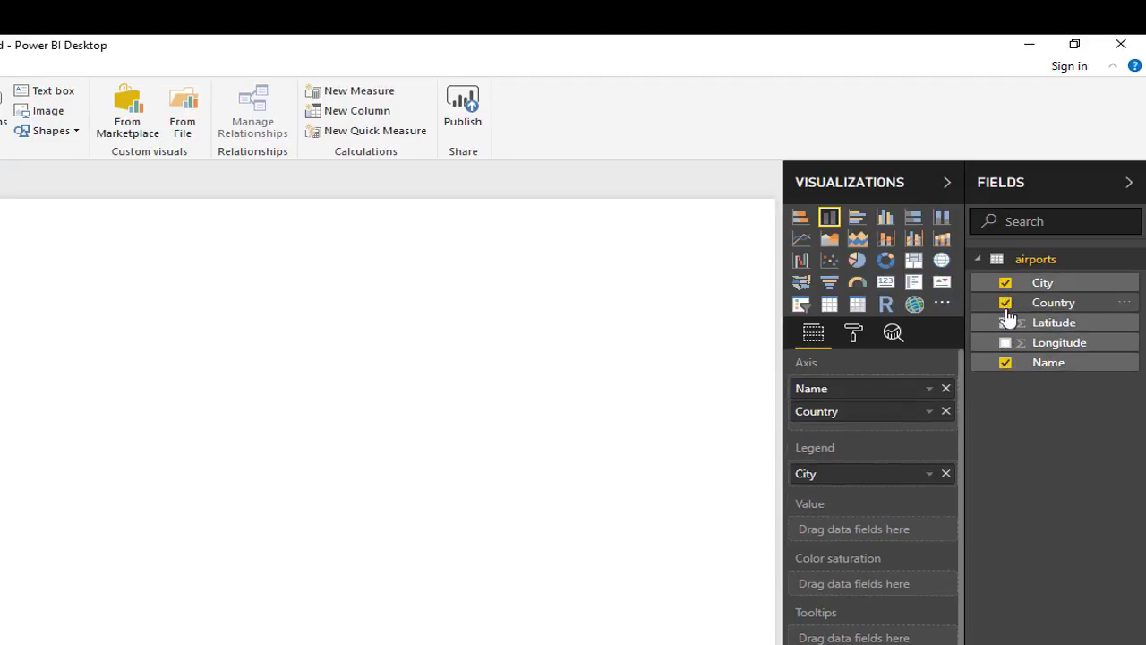
{"action": "left_click", "coordinate": [1008, 322]}
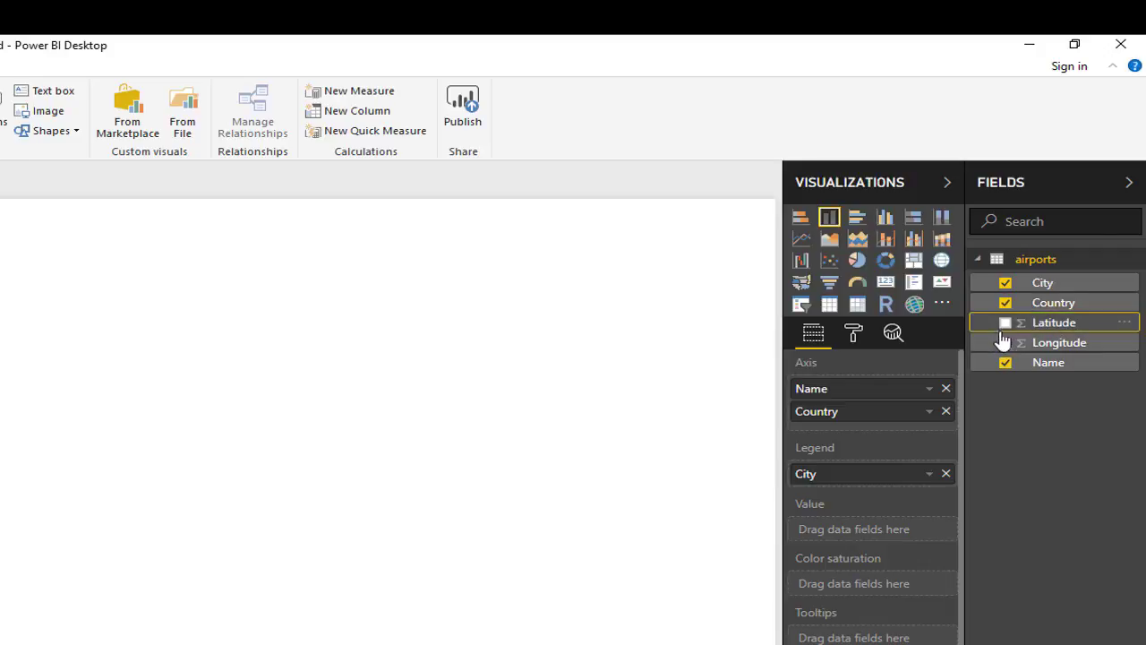
- Add Latitude and Longitude, switch to a Table visual, and enlarge it to show Average of Longitude
{"action": "left_click", "coordinate": [1005, 322]}
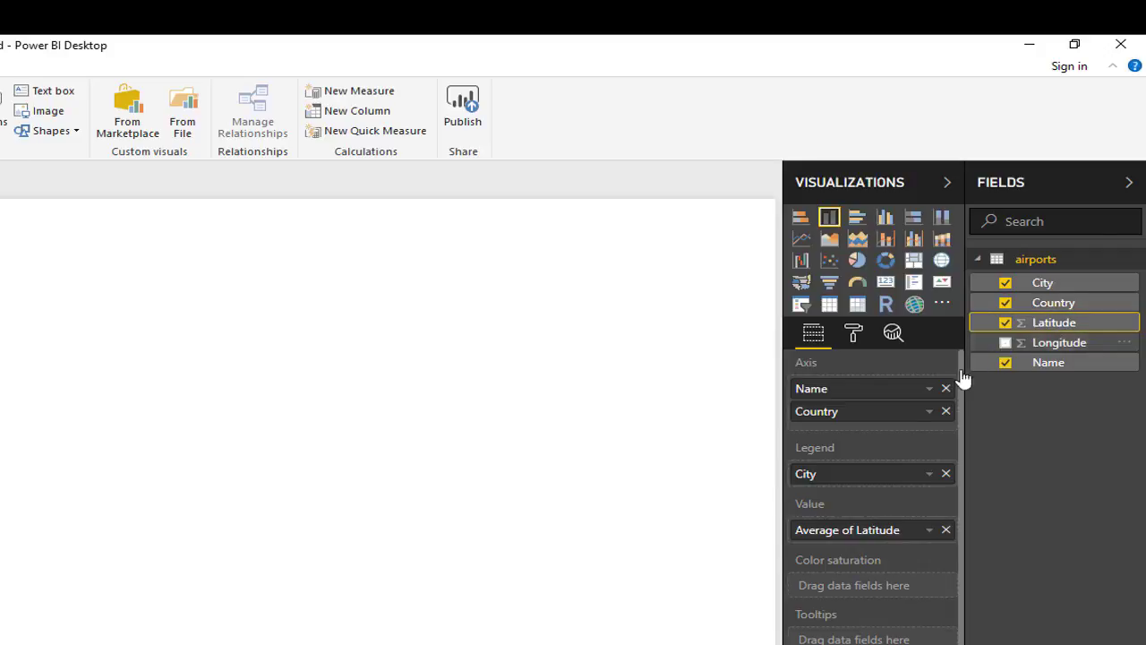
{"action": "left_click", "coordinate": [1005, 342]}
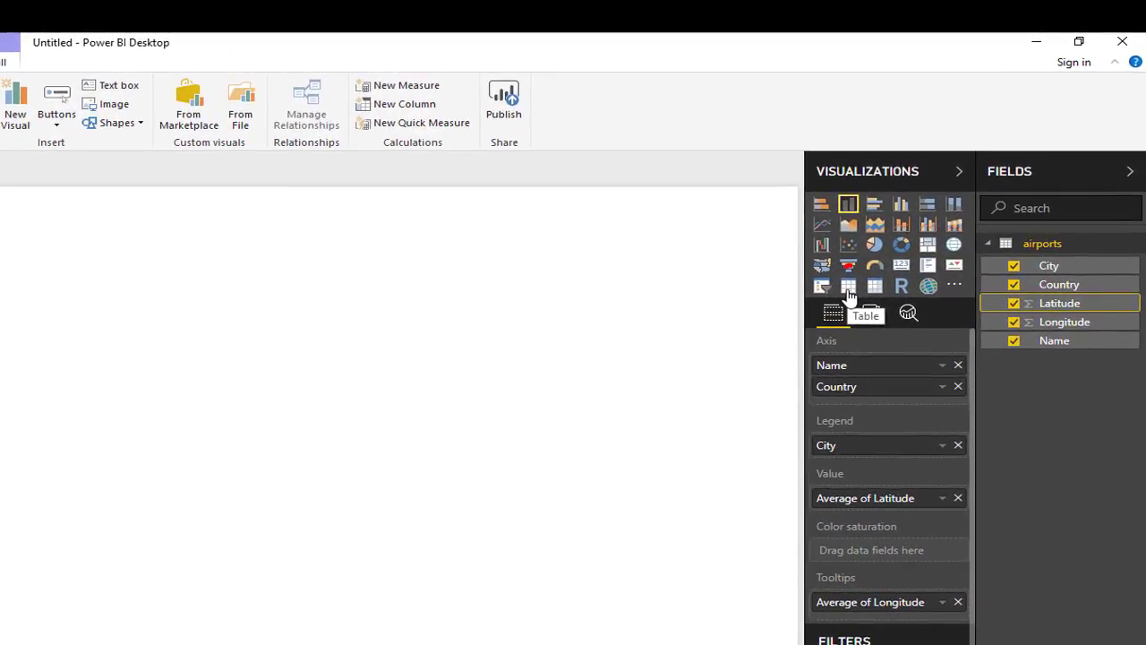
{"action": "left_click", "coordinate": [849, 289]}
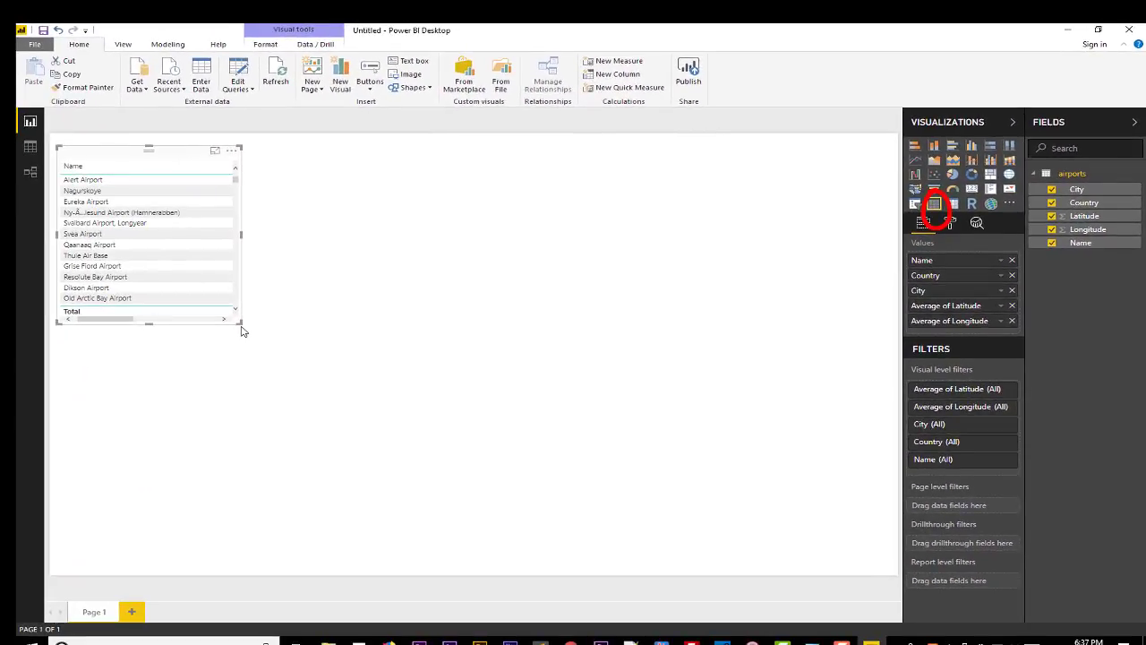
{"action": "left_click_drag", "start_coordinate": [240, 331], "coordinate": [344, 434]}
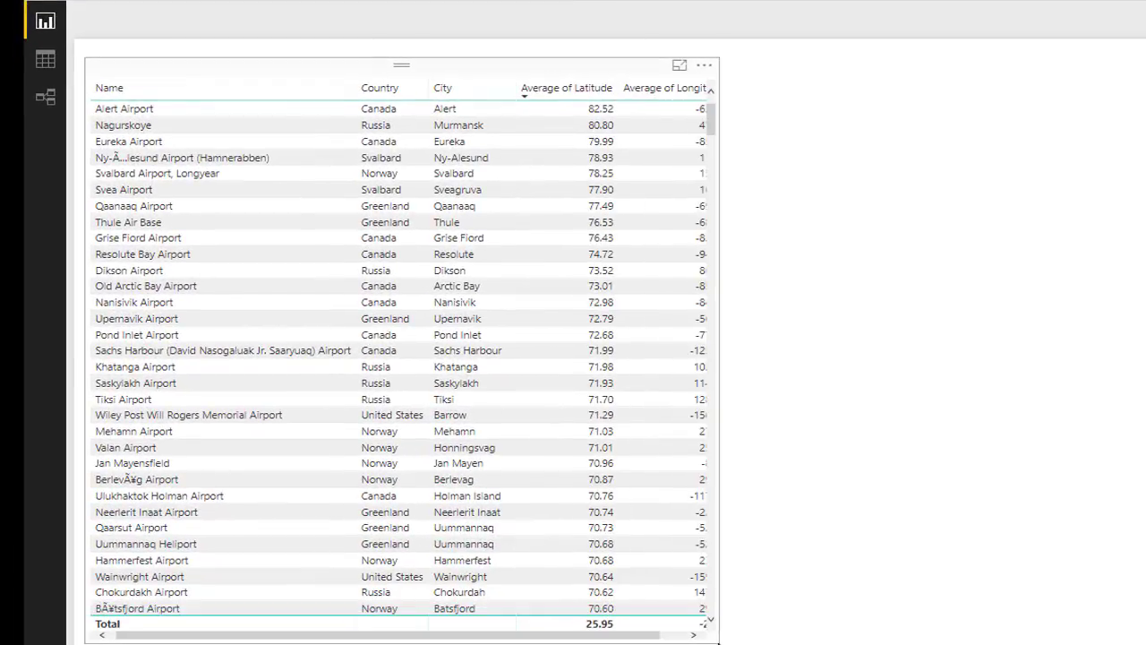
{"action": "left_click_drag", "start_coordinate": [719, 643], "coordinate": [748, 644]}
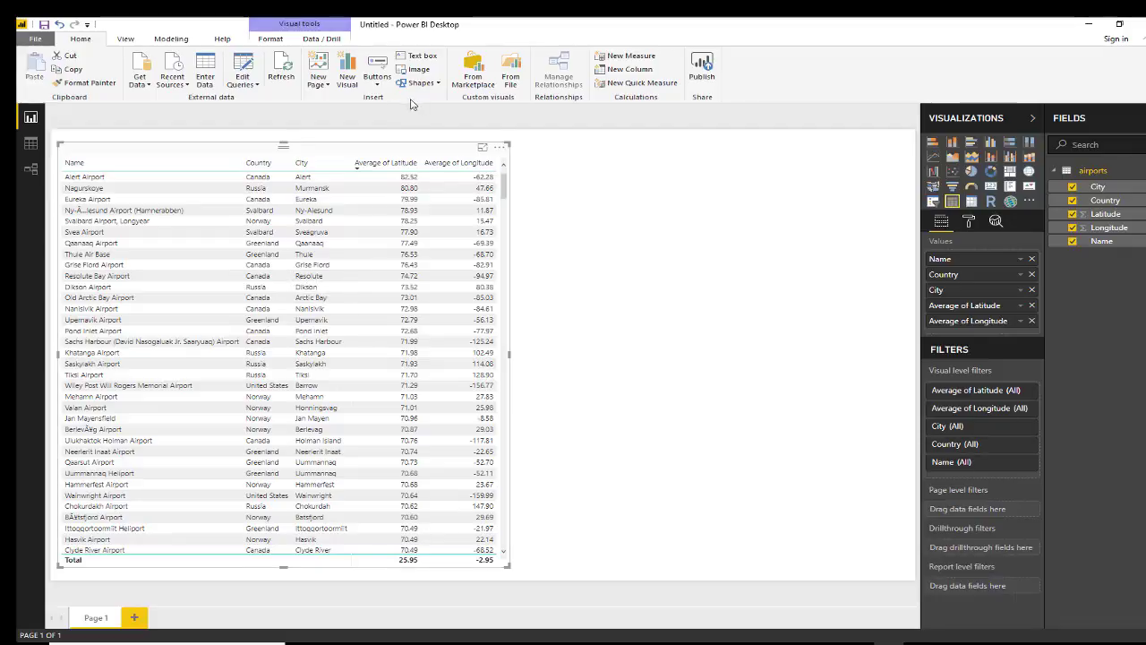
- Add a shortened new visual beside the table with the Country field, shown as a Slicer
{"action": "left_click", "coordinate": [347, 79]}
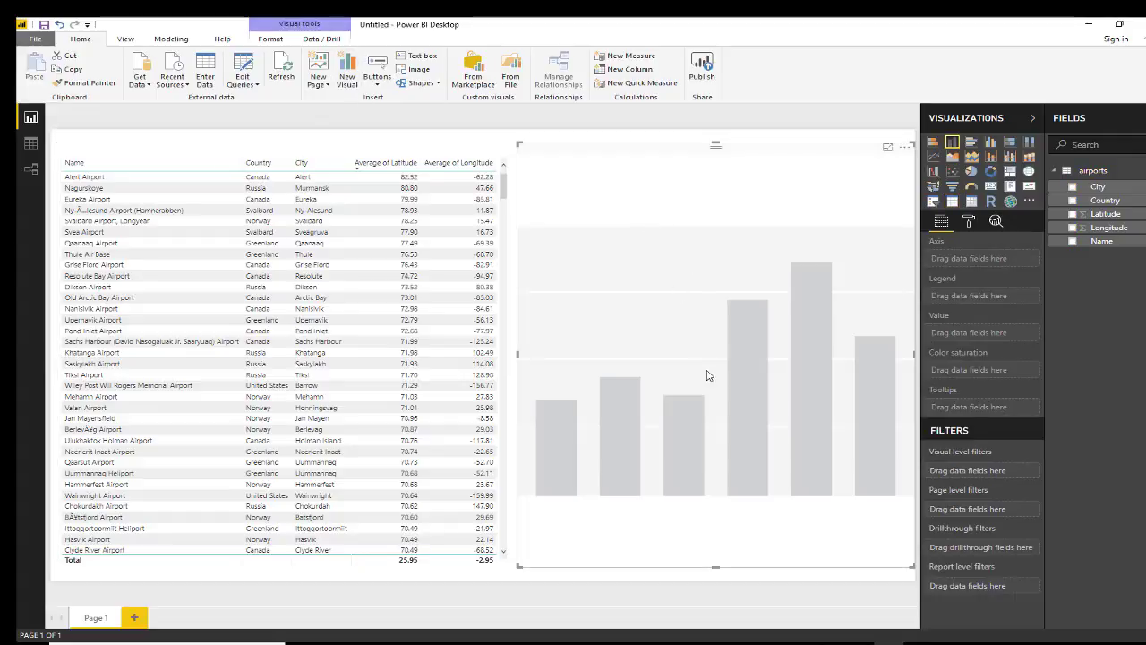
{"action": "left_click_drag", "start_coordinate": [718, 573], "coordinate": [716, 481]}
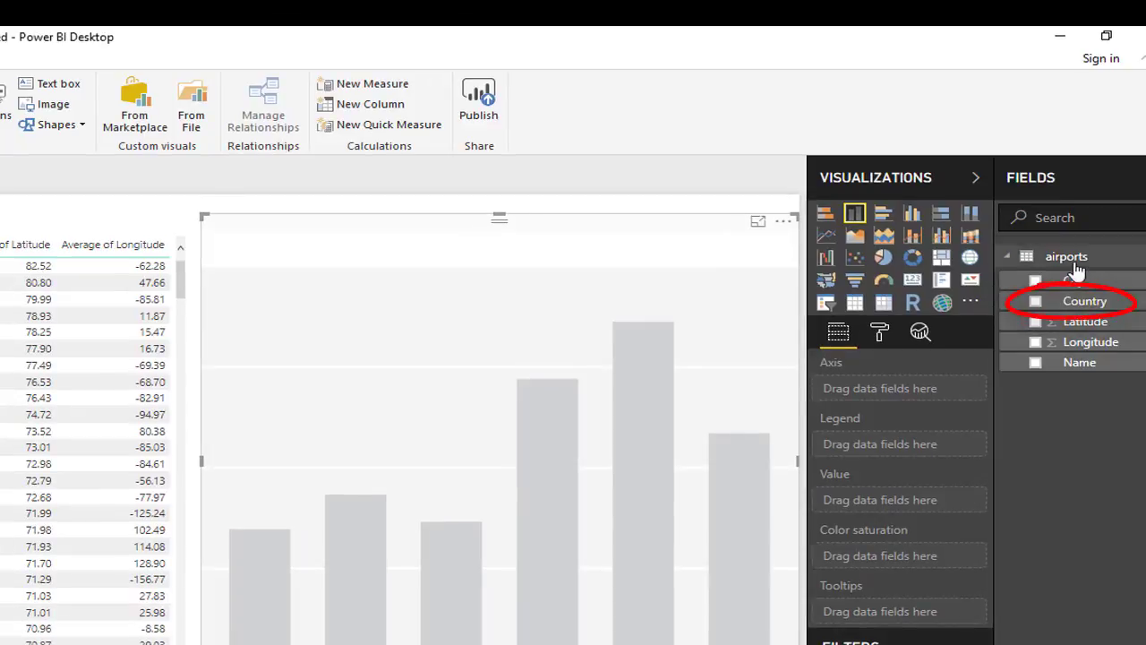
{"action": "left_click", "coordinate": [1036, 303]}
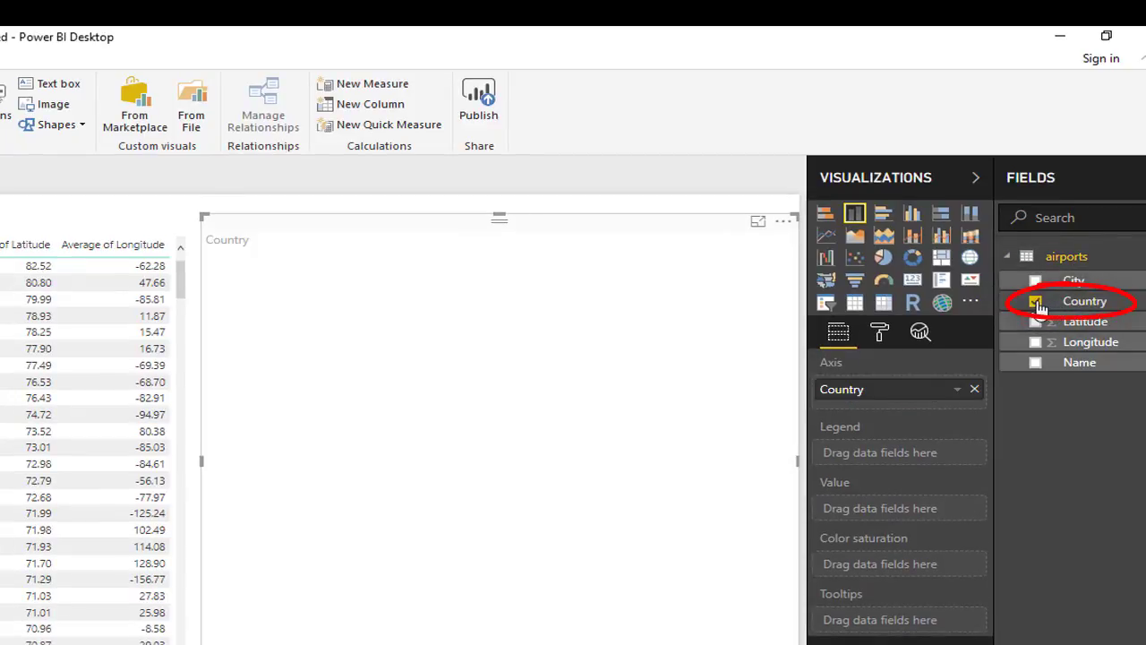
{"action": "left_click", "coordinate": [825, 306]}
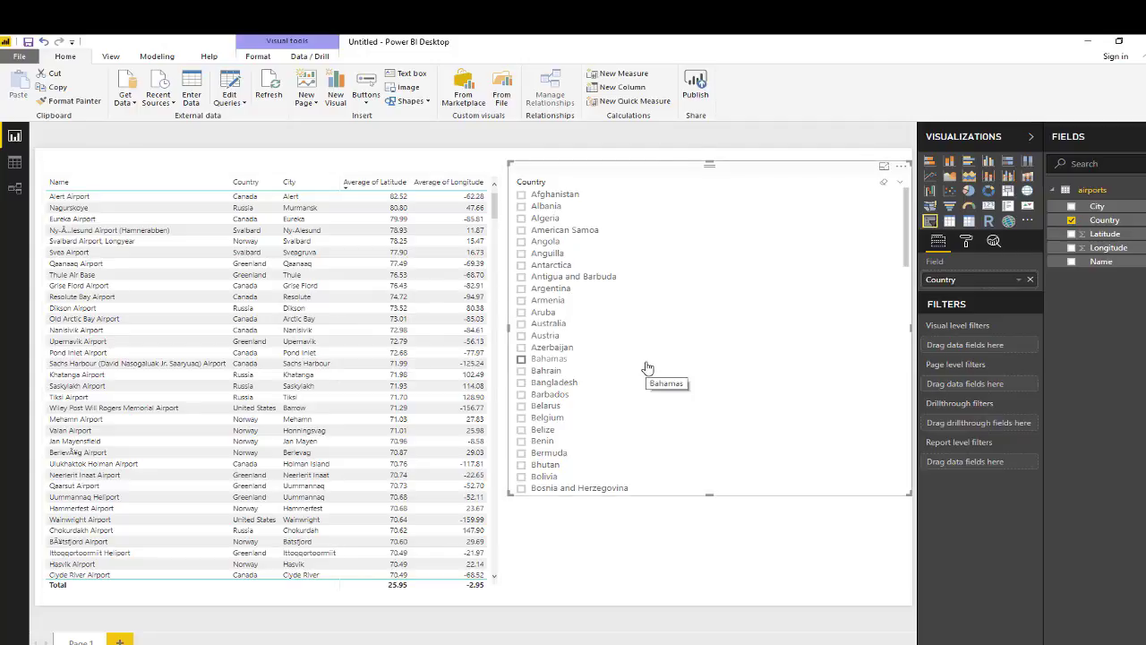
- Tick Germany in the Country slicer list so the airports table shows only German airports
{"action": "scroll", "coordinate": [647, 367], "scroll_direction": "down", "scroll_amount": 20}
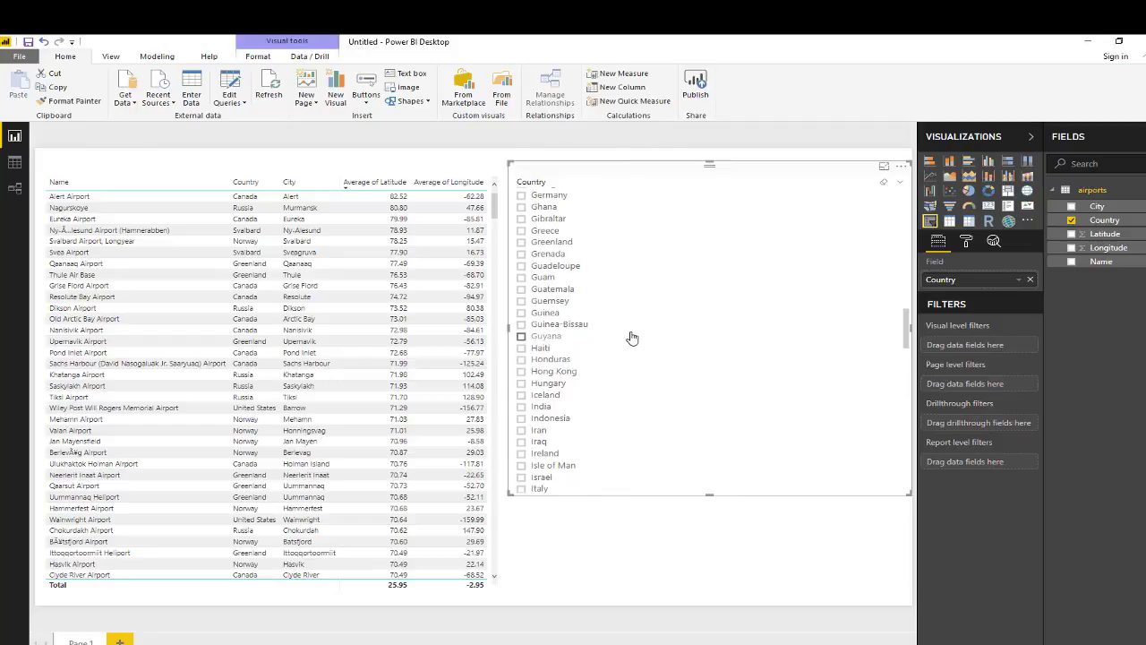
{"action": "left_click", "coordinate": [522, 199]}
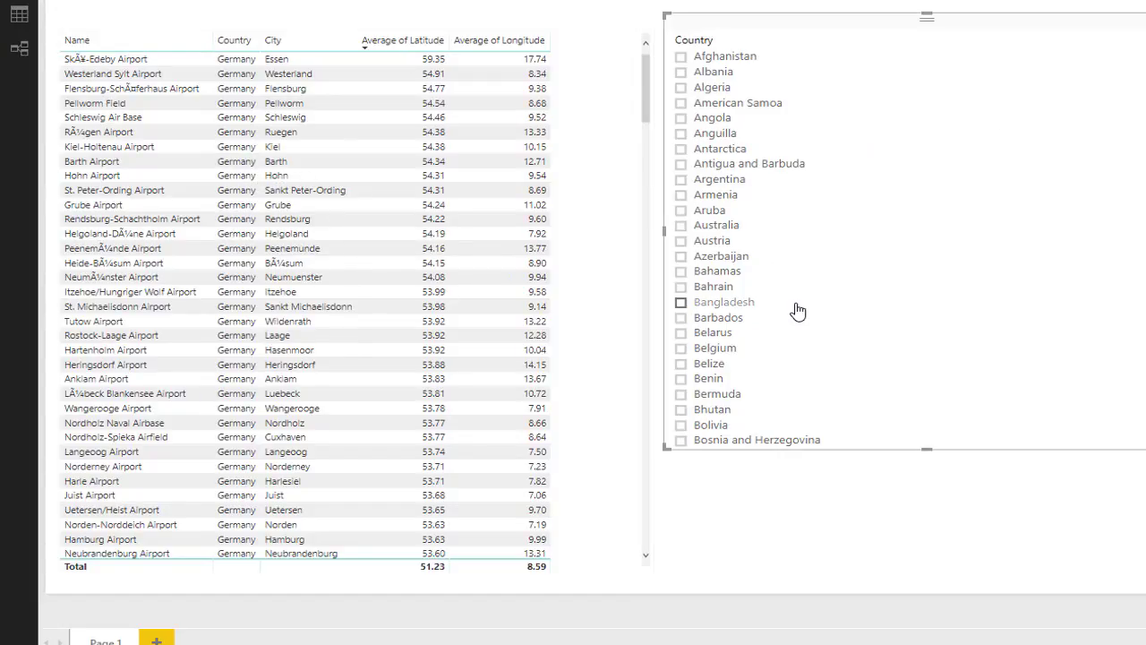
{"action": "scroll", "coordinate": [797, 309], "scroll_direction": "down", "scroll_amount": 10}
{"action": "scroll", "coordinate": [796, 311], "scroll_direction": "up", "scroll_amount": 3}
{"action": "scroll", "coordinate": [796, 312], "scroll_direction": "down", "scroll_amount": 8}
{"action": "scroll", "coordinate": [724, 87], "scroll_direction": "up", "scroll_amount": 3}
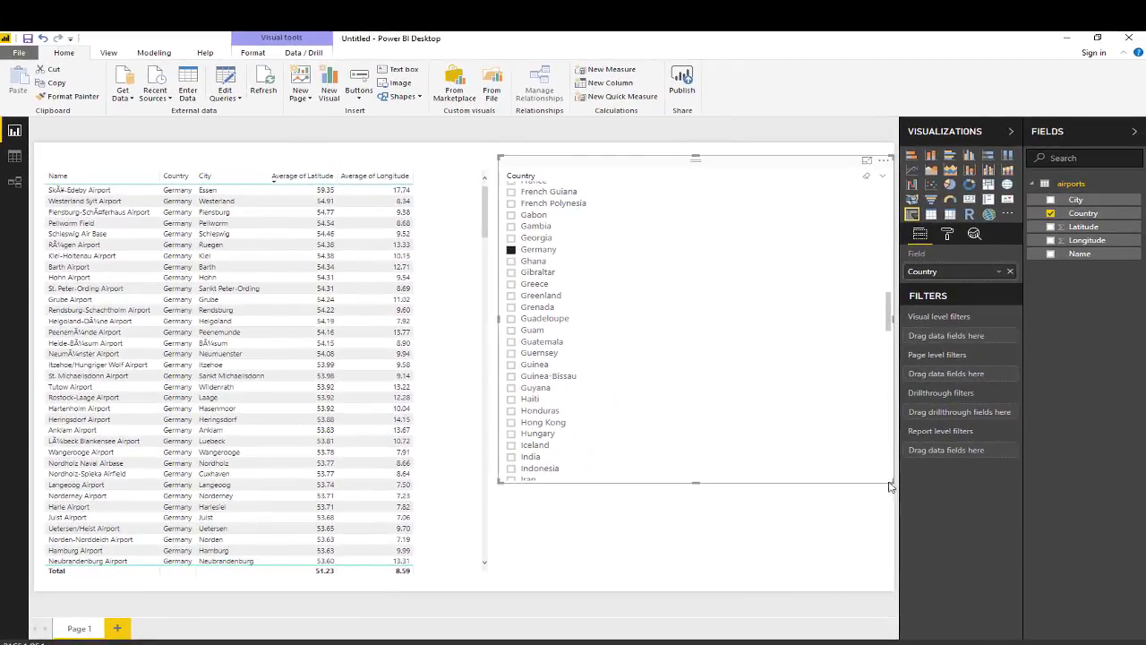
- Shrink the slicer to end at Grenada, then add a map below it using Name and City
{"action": "left_click_drag", "start_coordinate": [889, 481], "coordinate": [876, 322]}
{"action": "left_click", "coordinate": [330, 92]}
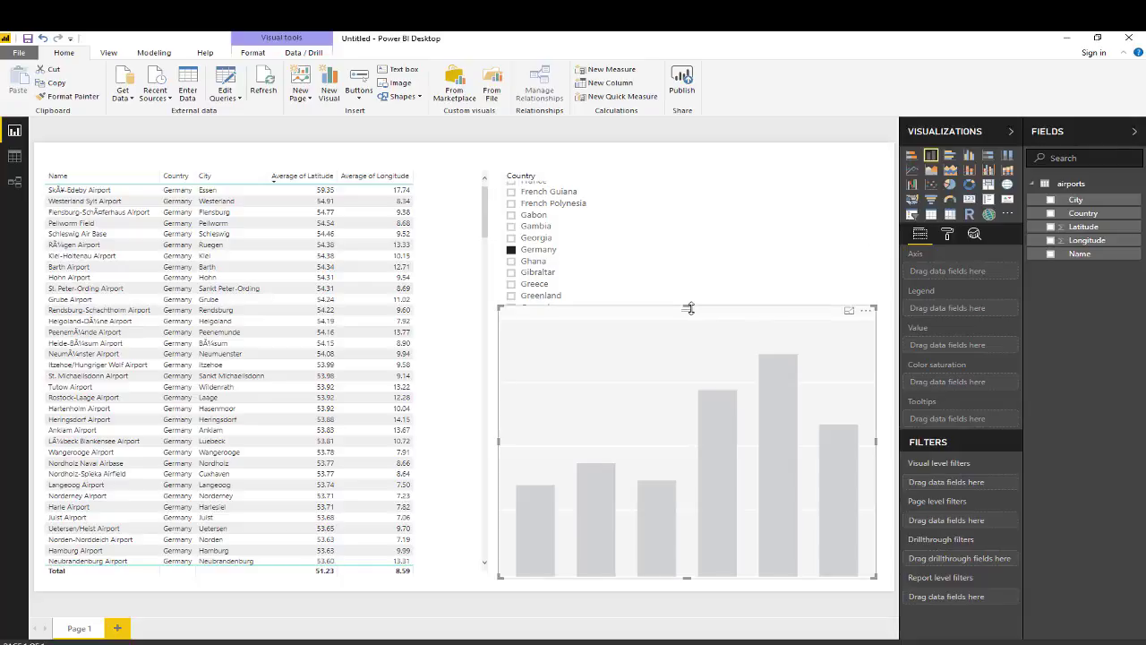
{"action": "left_click_drag", "start_coordinate": [687, 308], "coordinate": [689, 344]}
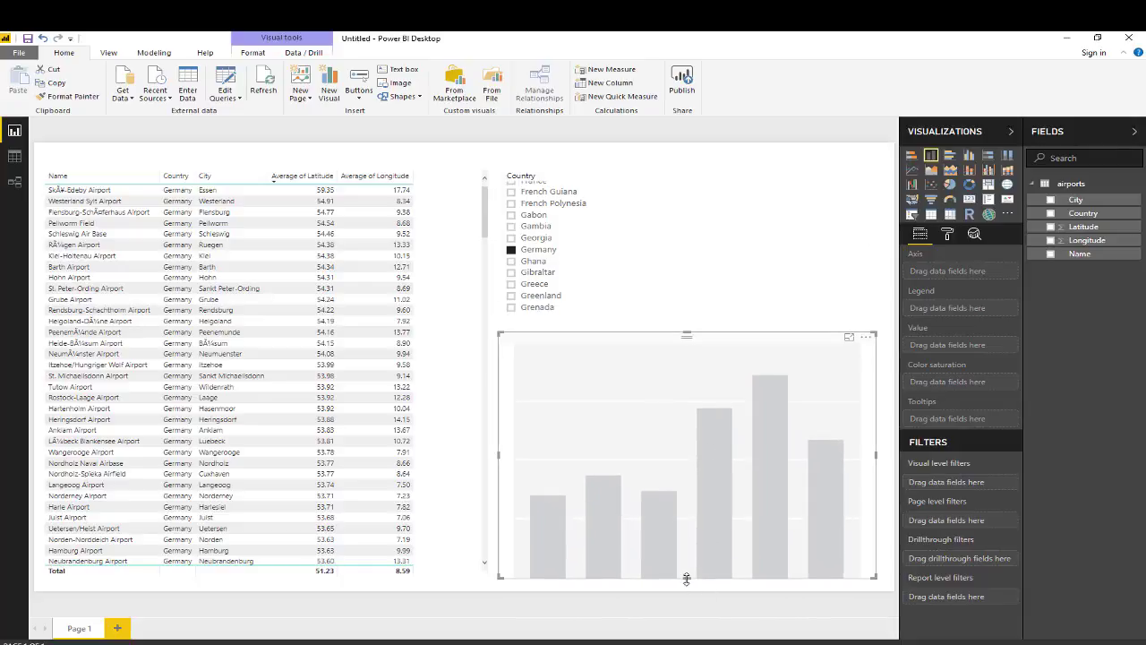
{"action": "left_click_drag", "start_coordinate": [686, 580], "coordinate": [687, 589]}
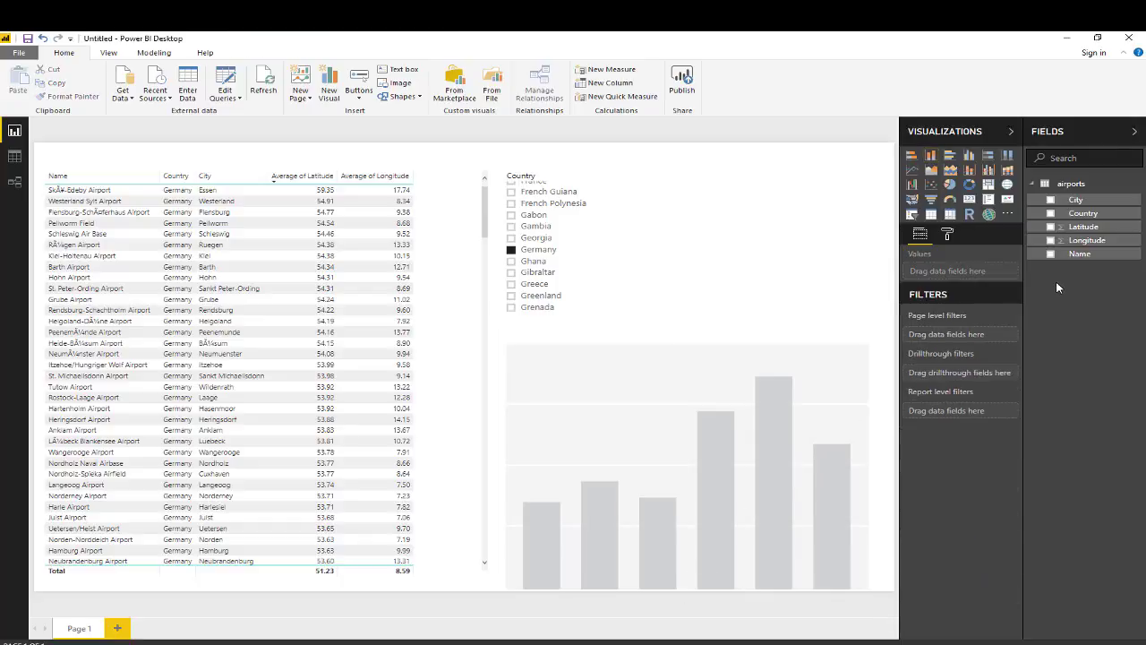
{"action": "left_click", "coordinate": [1050, 253]}
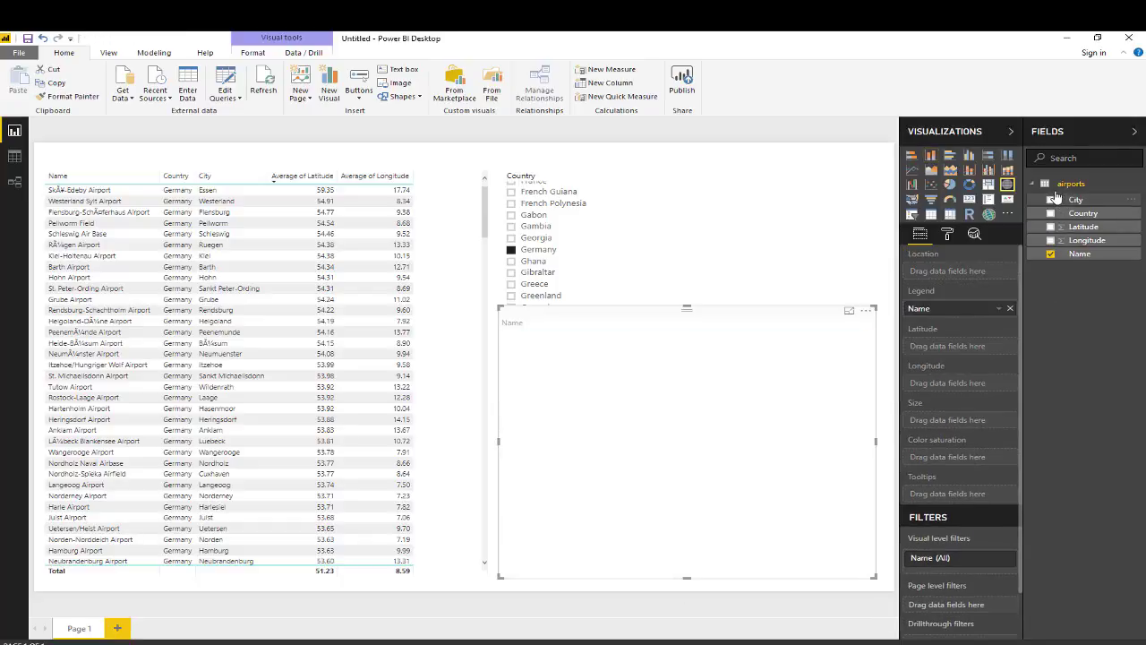
{"action": "left_click", "coordinate": [1051, 201]}
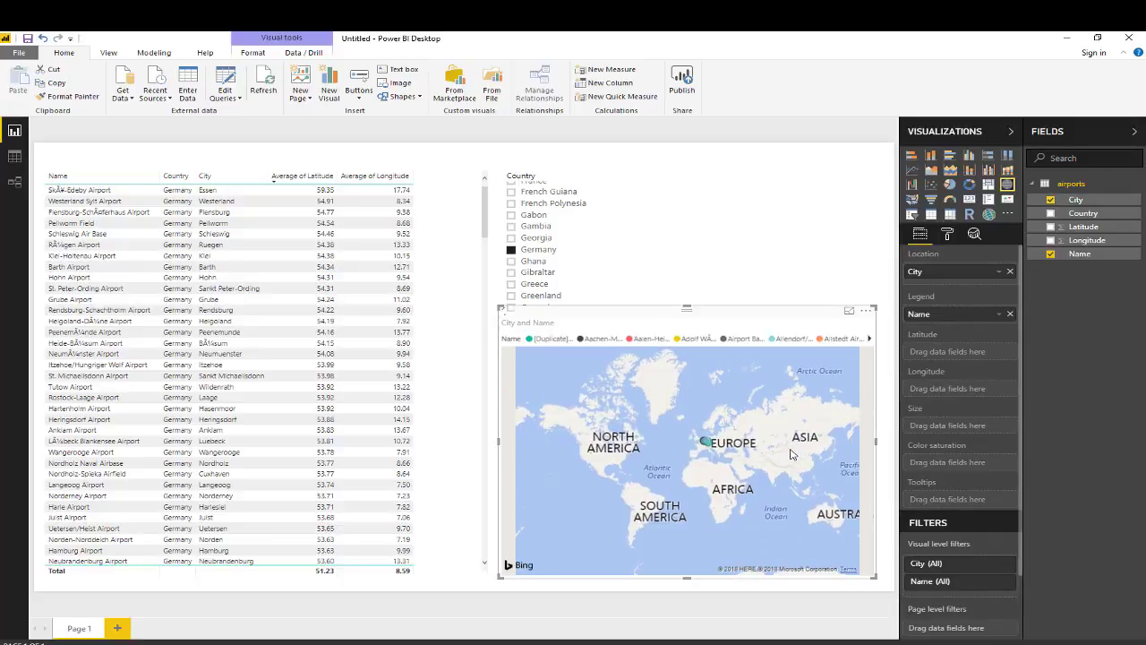
- Zoom and pan the map from Europe down onto Germany's clustered airport bubbles
{"action": "scroll", "coordinate": [722, 450], "scroll_direction": "up", "scroll_amount": 2}
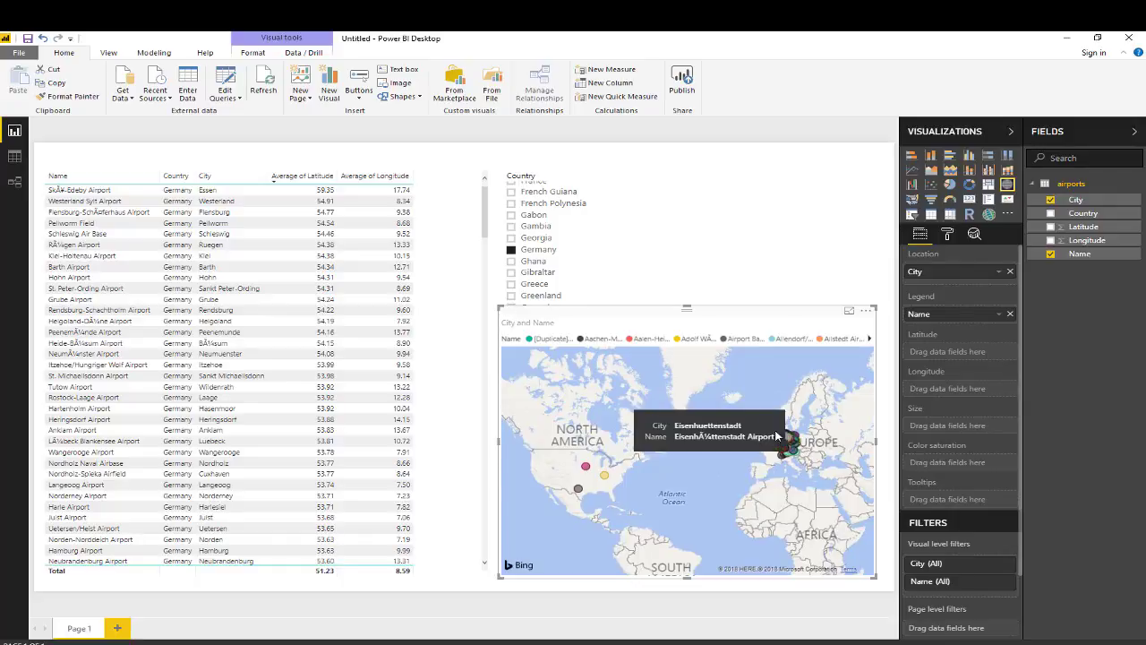
{"action": "scroll", "coordinate": [804, 444], "scroll_direction": "up", "scroll_amount": 3}
{"action": "left_click_drag", "start_coordinate": [792, 387], "coordinate": [700, 518]}
{"action": "scroll", "coordinate": [797, 523], "scroll_direction": "up", "scroll_amount": 4}
{"action": "scroll", "coordinate": [796, 510], "scroll_direction": "up", "scroll_amount": 2}
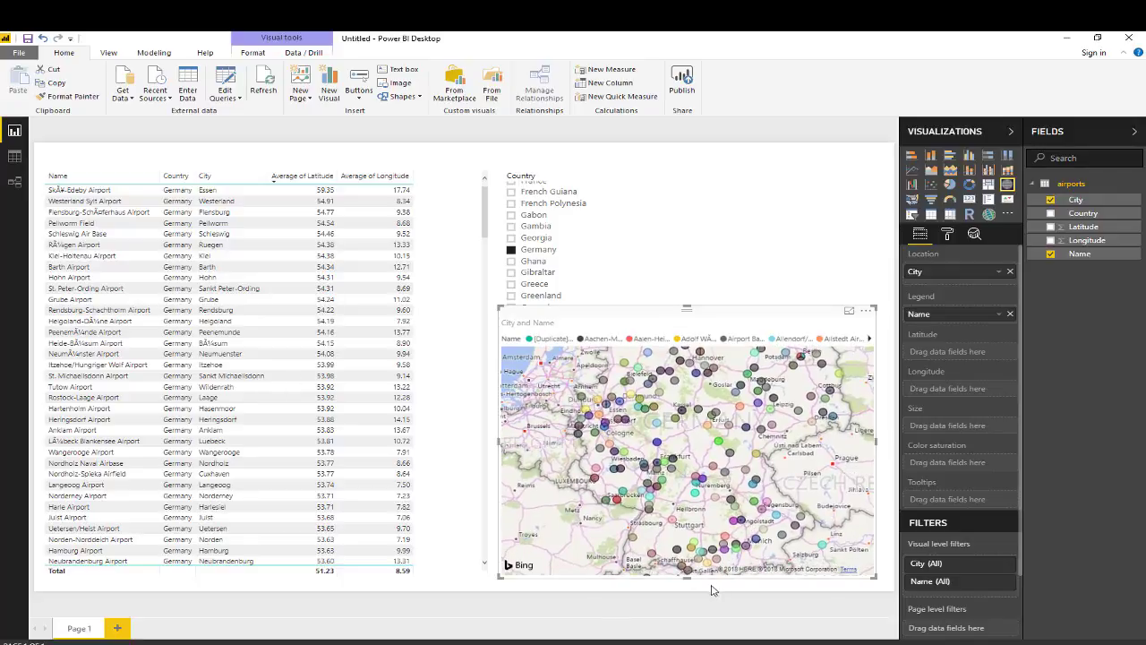
{"action": "scroll", "coordinate": [720, 536], "scroll_direction": "down", "scroll_amount": 4}
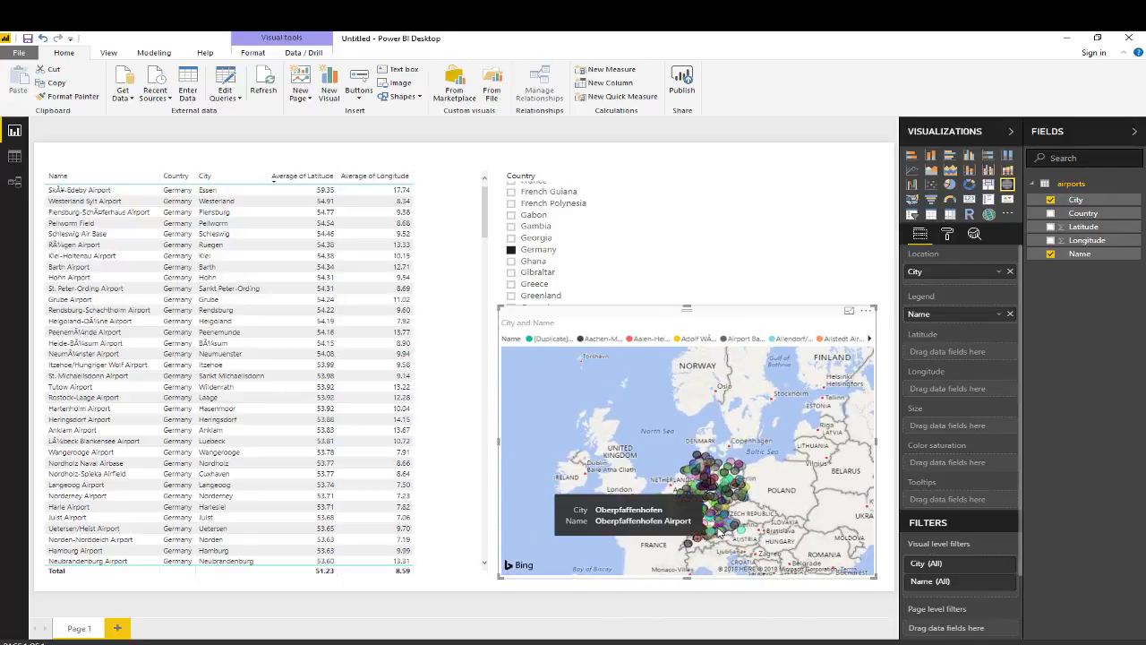
{"action": "scroll", "coordinate": [719, 532], "scroll_direction": "up", "scroll_amount": 4}
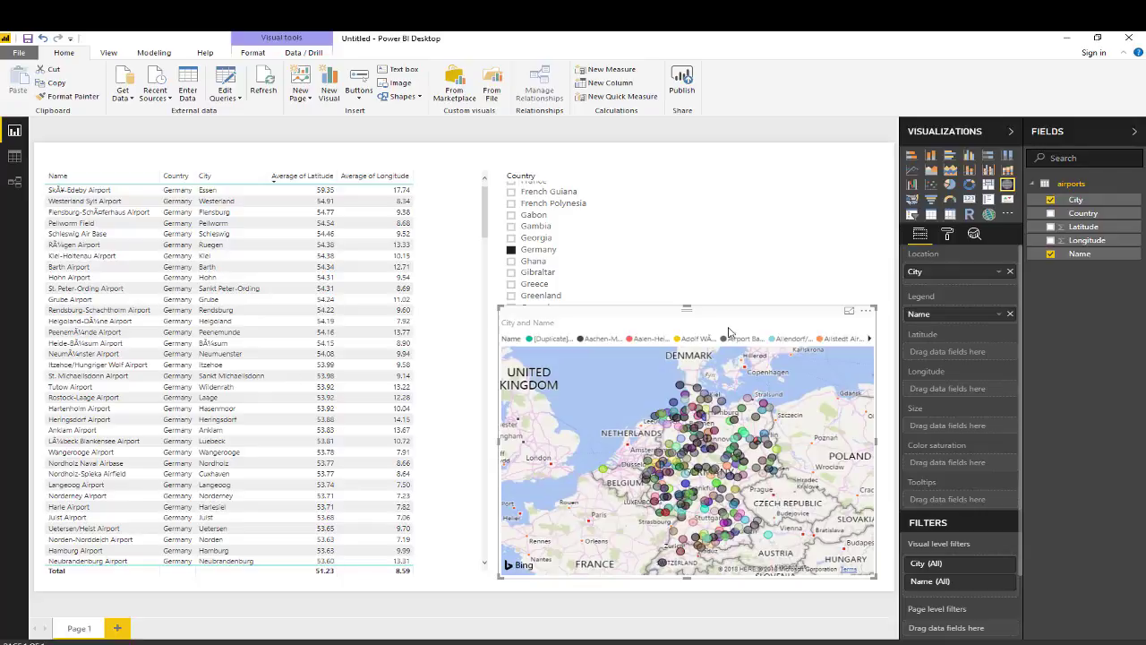
{"action": "scroll", "coordinate": [748, 485], "scroll_direction": "up", "scroll_amount": 3}
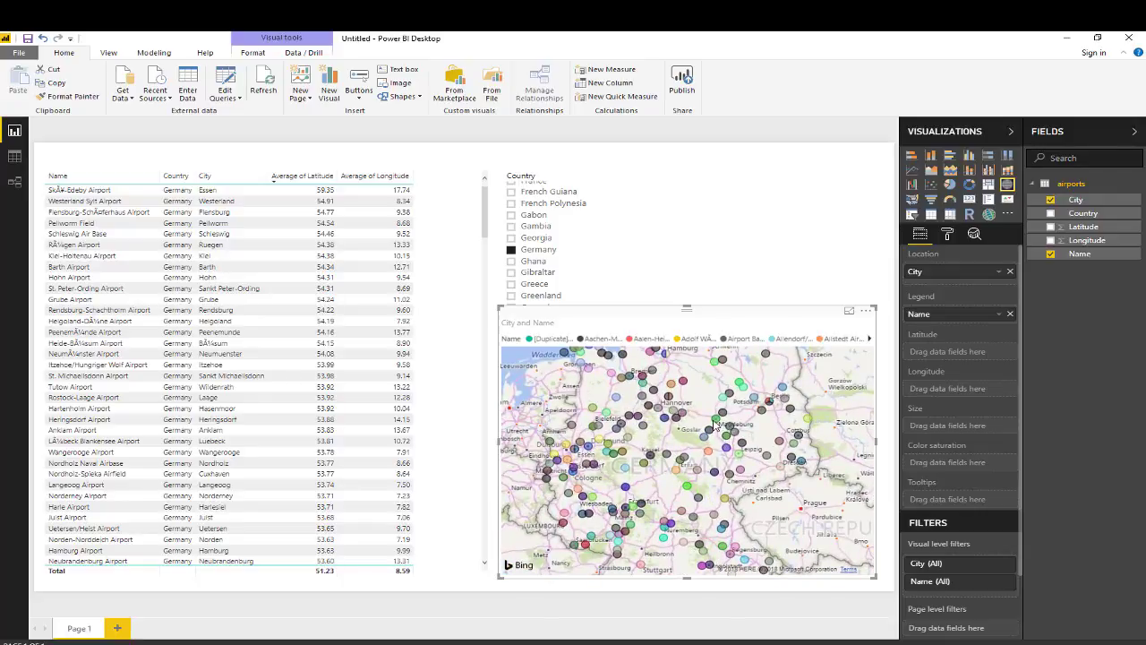
{"action": "mouse_move", "coordinate": [724, 419]}
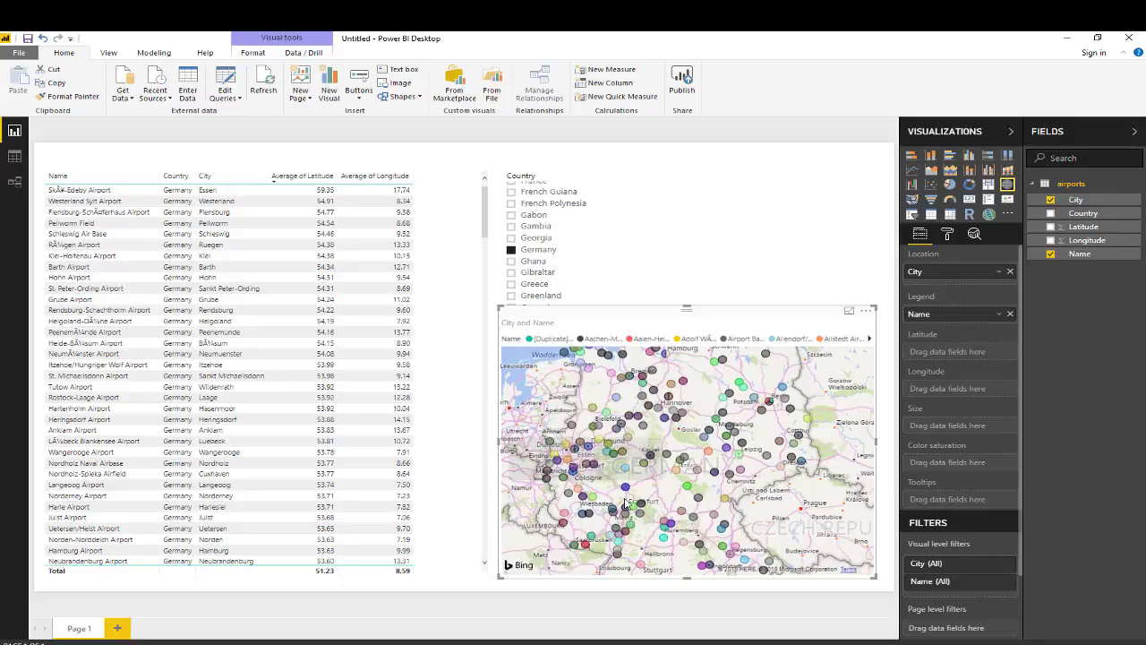
{"action": "scroll", "coordinate": [599, 452], "scroll_direction": "down", "scroll_amount": 3}
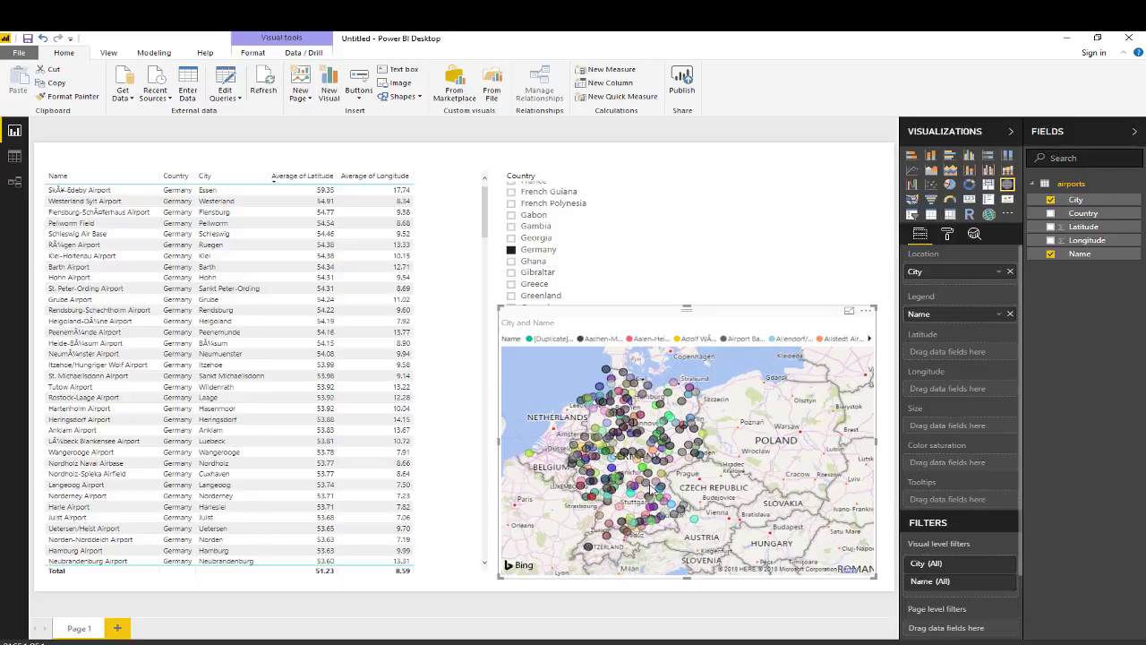
{"action": "mouse_move", "coordinate": [650, 490]}
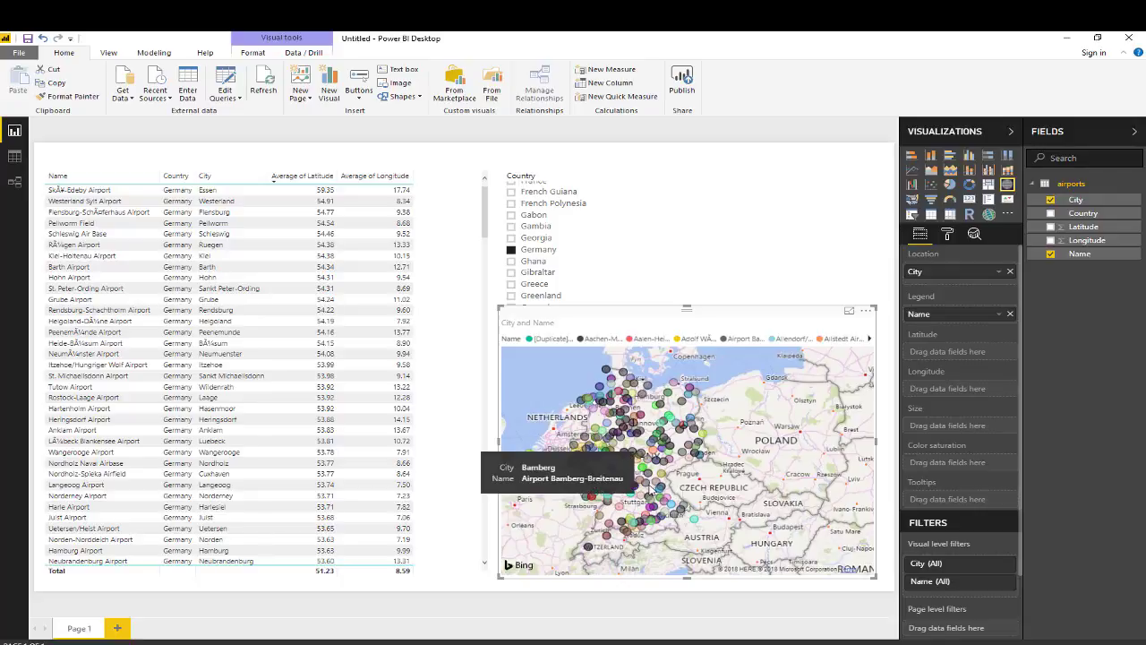
- Clear Germany in the Country slicer and select France instead
{"action": "left_click", "coordinate": [511, 250]}
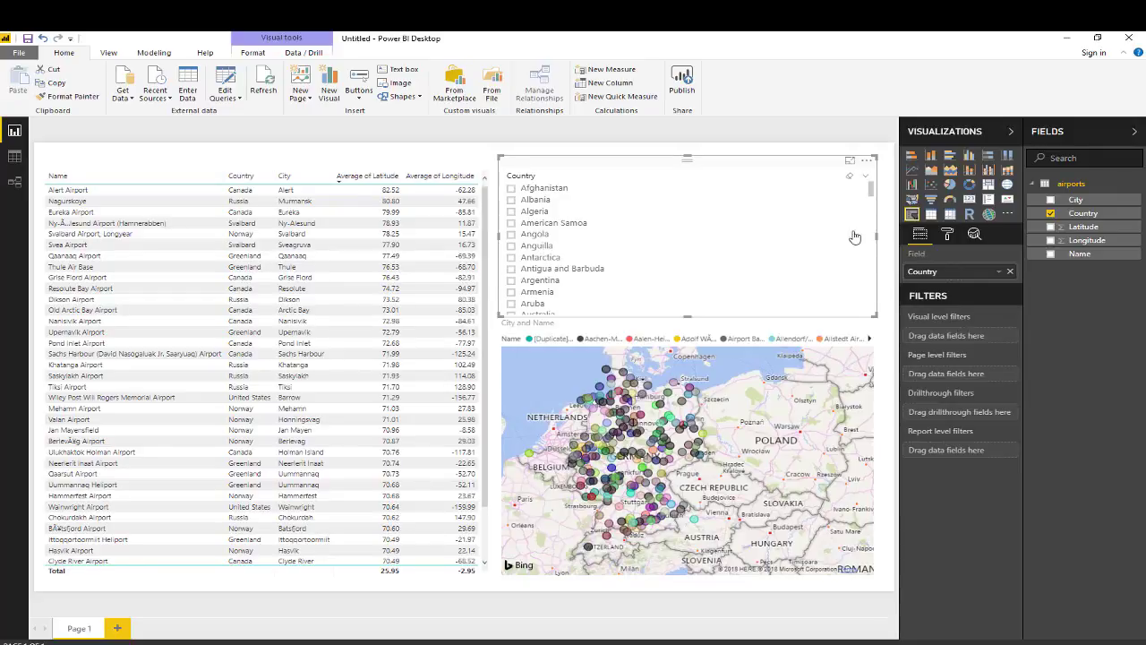
{"action": "scroll", "coordinate": [867, 231], "scroll_direction": "down", "scroll_amount": 5}
{"action": "scroll", "coordinate": [624, 303], "scroll_direction": "down", "scroll_amount": 4}
{"action": "scroll", "coordinate": [595, 276], "scroll_direction": "down", "scroll_amount": 5}
{"action": "scroll", "coordinate": [597, 273], "scroll_direction": "down", "scroll_amount": 3}
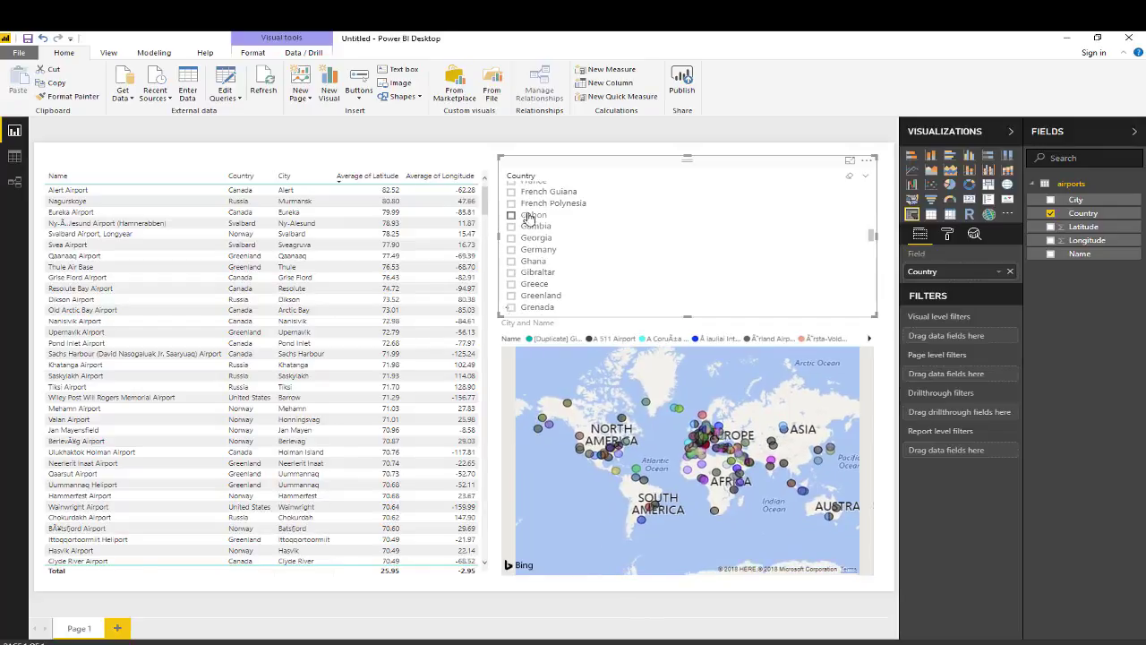
{"action": "scroll", "coordinate": [529, 219], "scroll_direction": "up", "scroll_amount": 2}
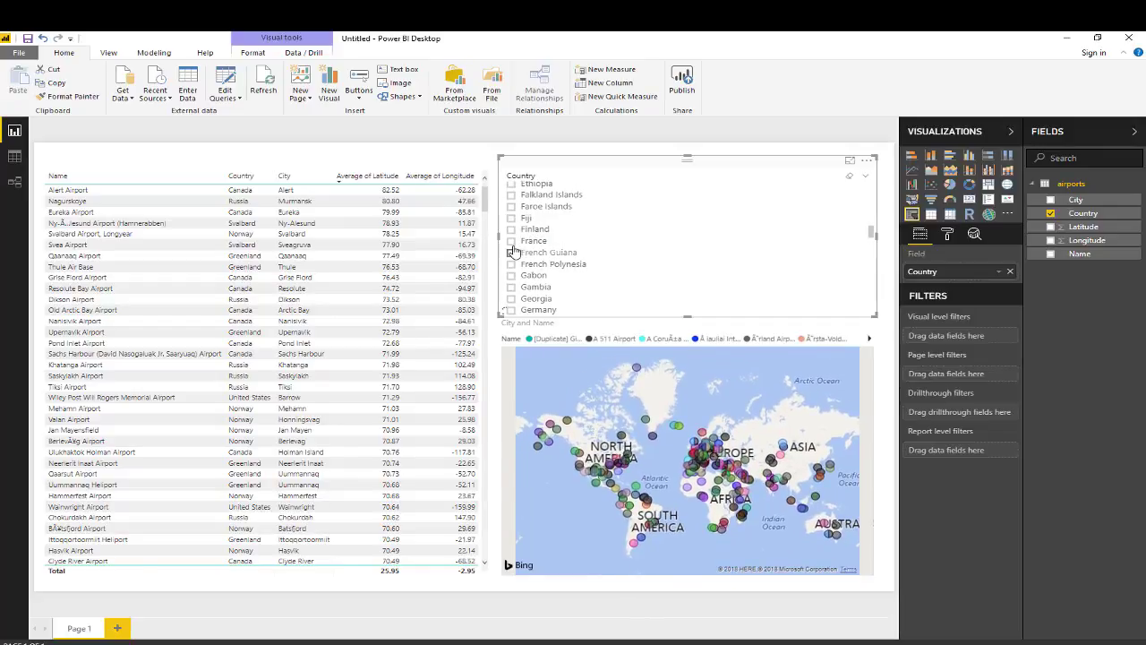
{"action": "scroll", "coordinate": [513, 247], "scroll_direction": "up", "scroll_amount": 15}
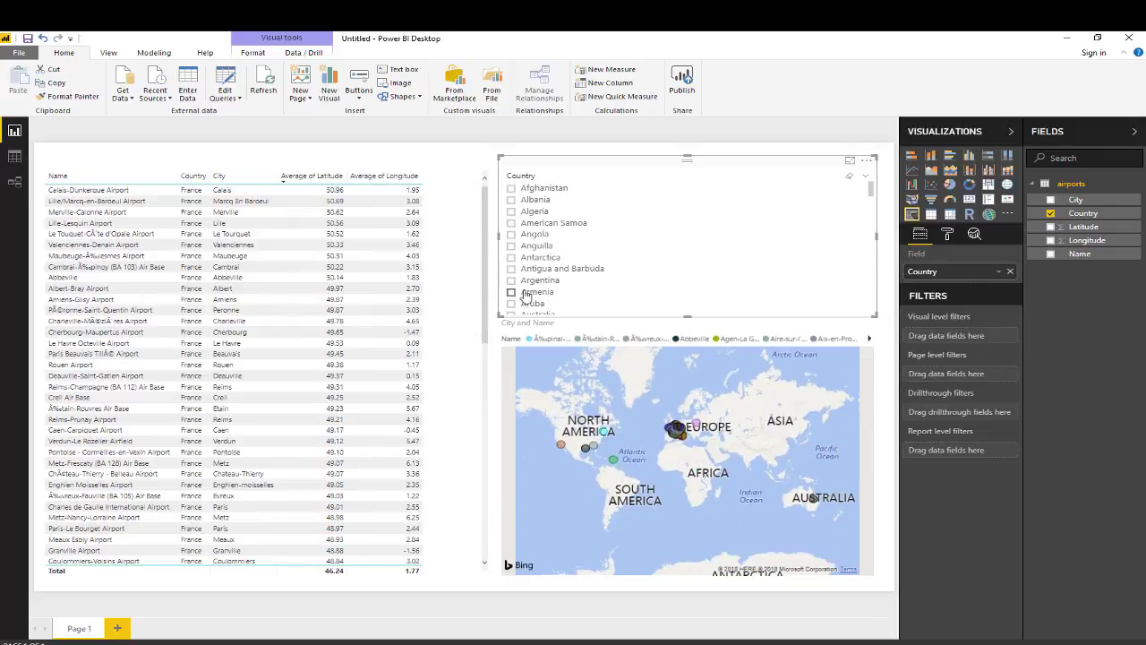
{"action": "scroll", "coordinate": [546, 295], "scroll_direction": "down", "scroll_amount": 3}
{"action": "scroll", "coordinate": [553, 300], "scroll_direction": "down", "scroll_amount": 5}
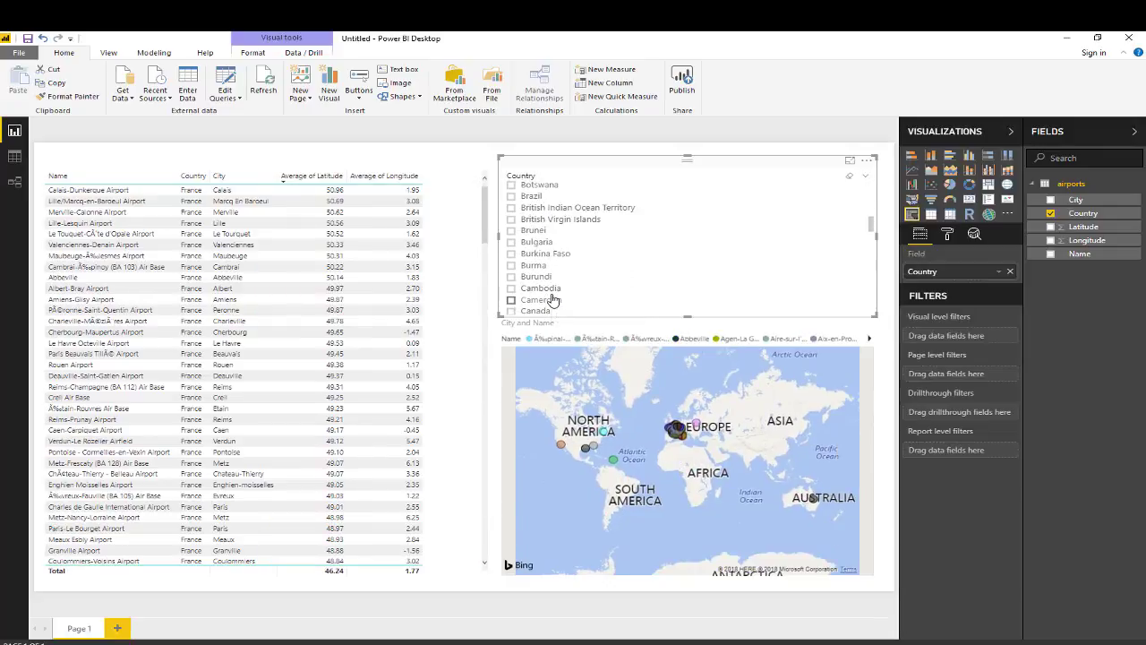
{"action": "scroll", "coordinate": [551, 296], "scroll_direction": "down", "scroll_amount": 10}
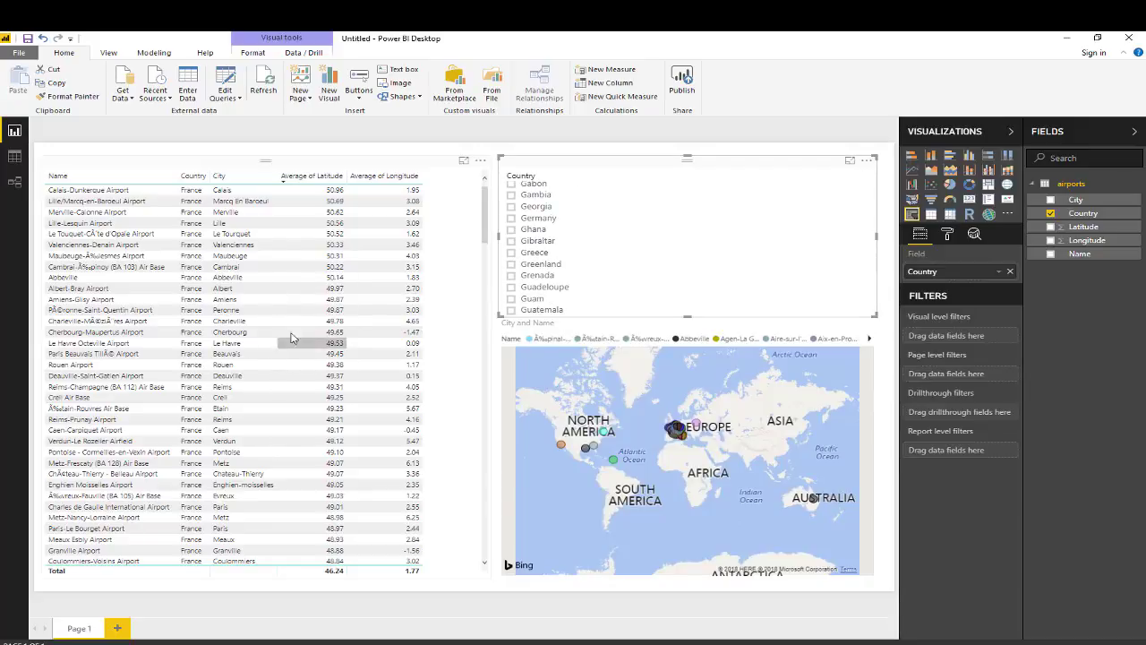
{"action": "scroll", "coordinate": [311, 332], "scroll_direction": "down", "scroll_amount": 1}
{"action": "scroll", "coordinate": [310, 331], "scroll_direction": "up", "scroll_amount": 1}
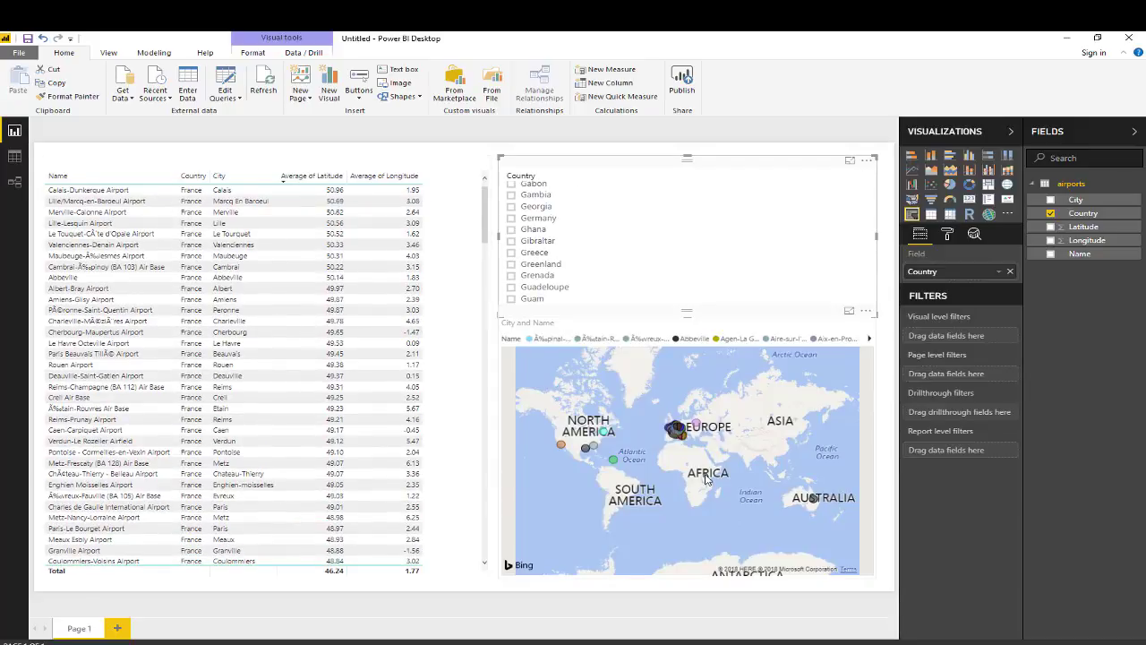
{"action": "scroll", "coordinate": [663, 421], "scroll_direction": "up", "scroll_amount": 2}
{"action": "scroll", "coordinate": [661, 419], "scroll_direction": "up", "scroll_amount": 3}
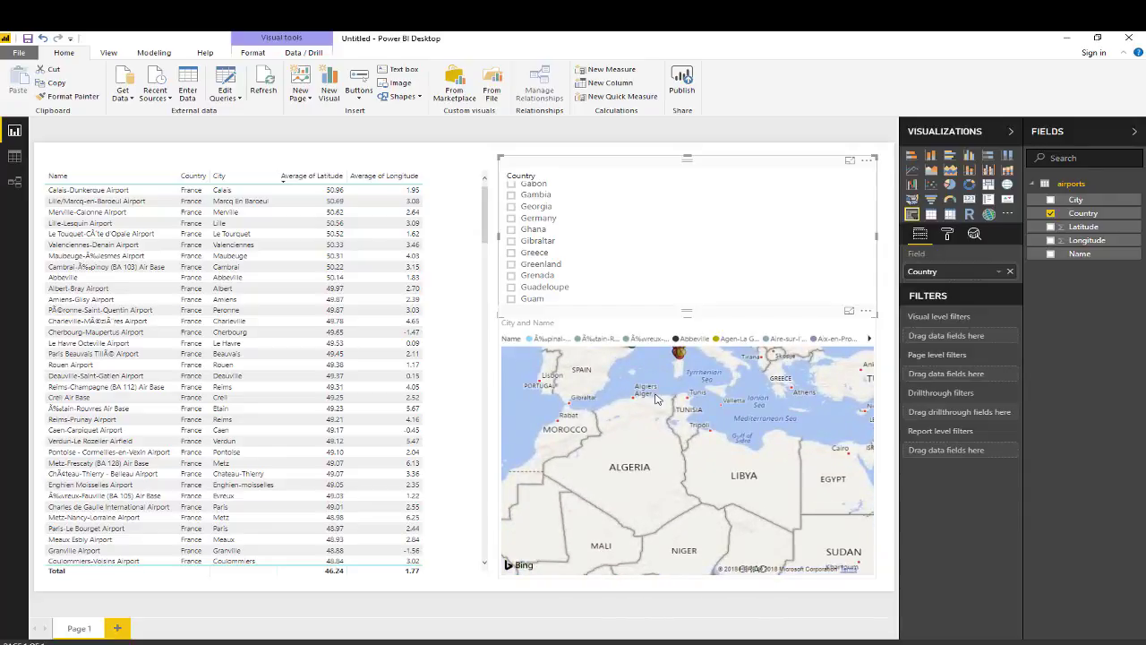
- Zoom and pan the airport map past Spain, Italy and the UK until France fills the view
{"action": "left_click", "coordinate": [706, 455]}
{"action": "scroll", "coordinate": [707, 455], "scroll_direction": "up", "scroll_amount": 2}
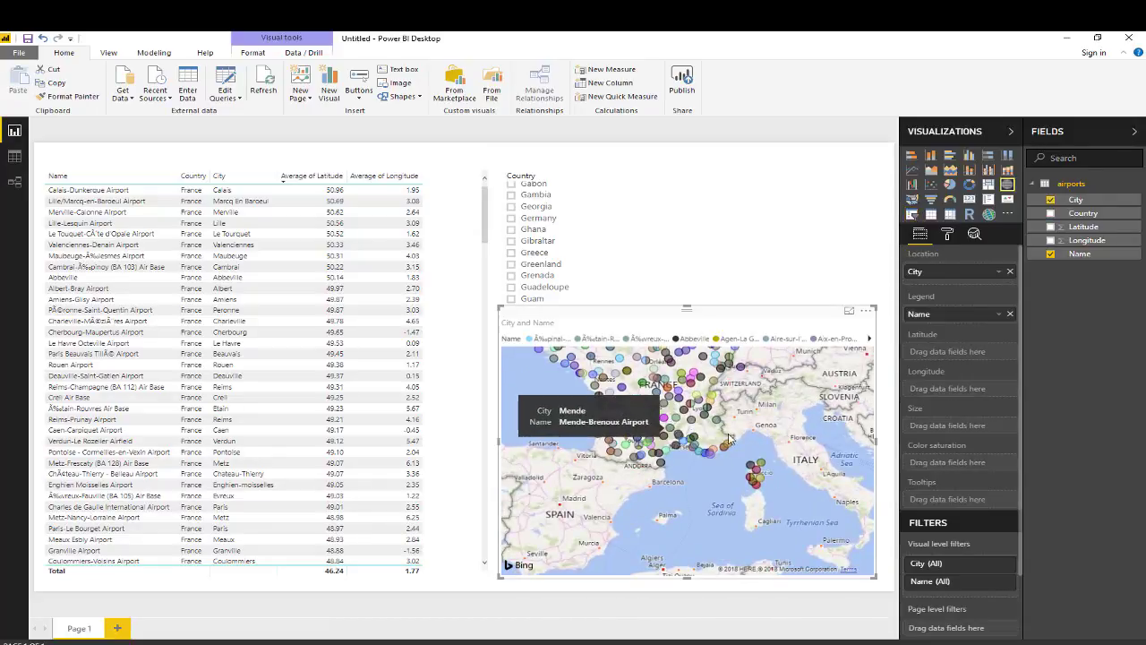
{"action": "scroll", "coordinate": [690, 404], "scroll_direction": "down", "scroll_amount": 1}
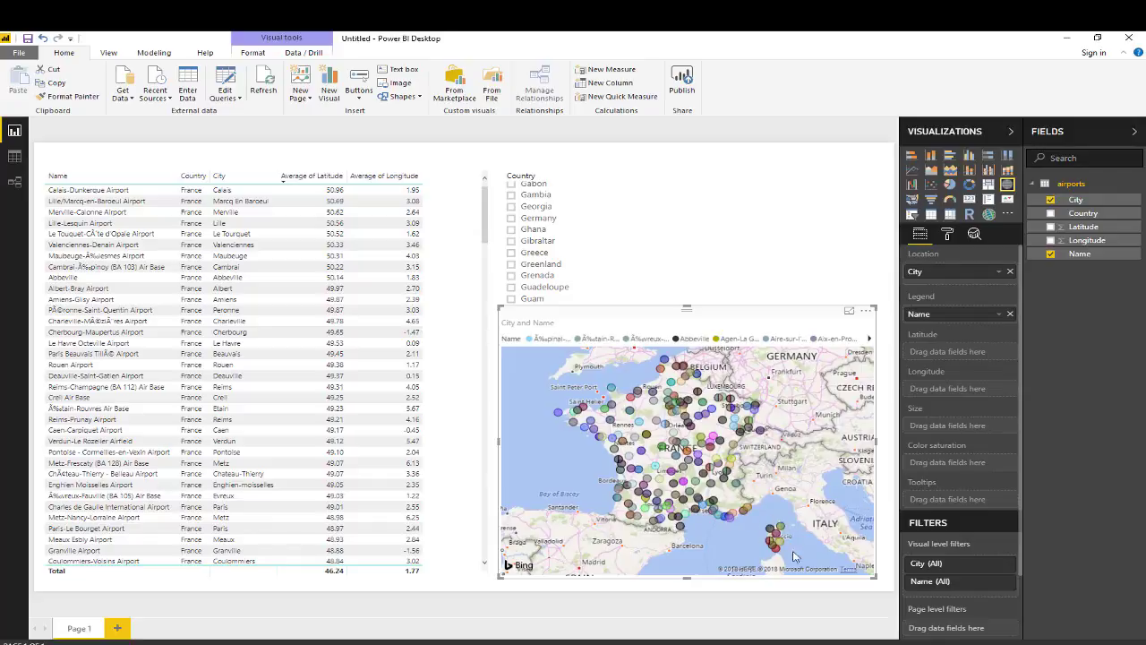
{"action": "scroll", "coordinate": [782, 554], "scroll_direction": "down", "scroll_amount": 1}
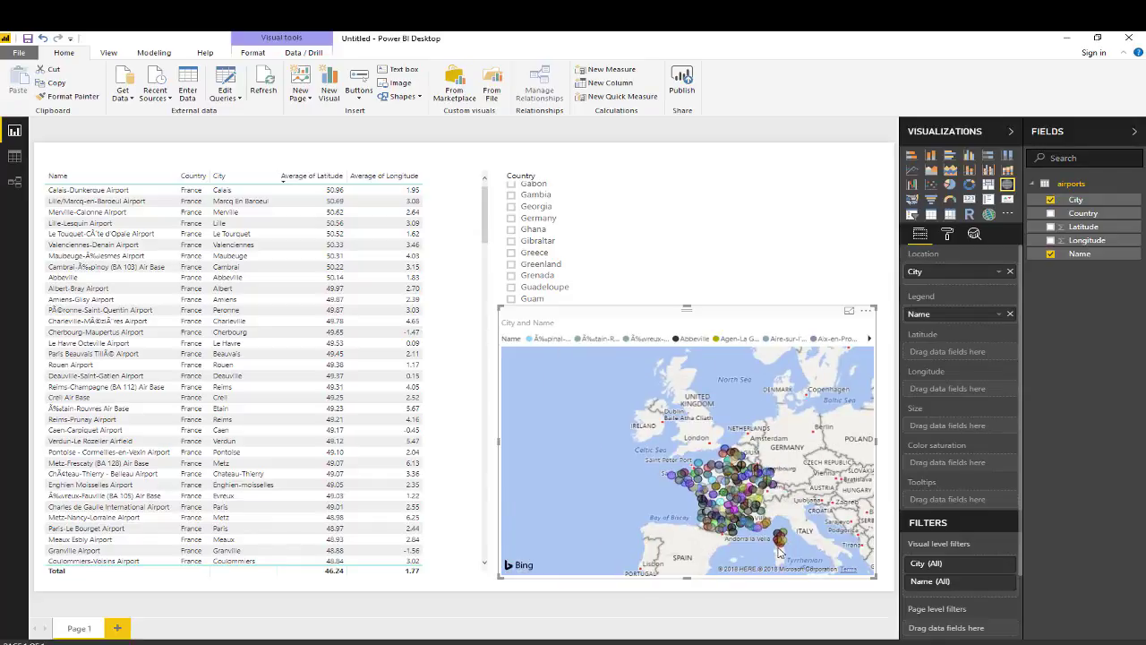
{"action": "left_click_drag", "start_coordinate": [797, 548], "coordinate": [784, 490]}
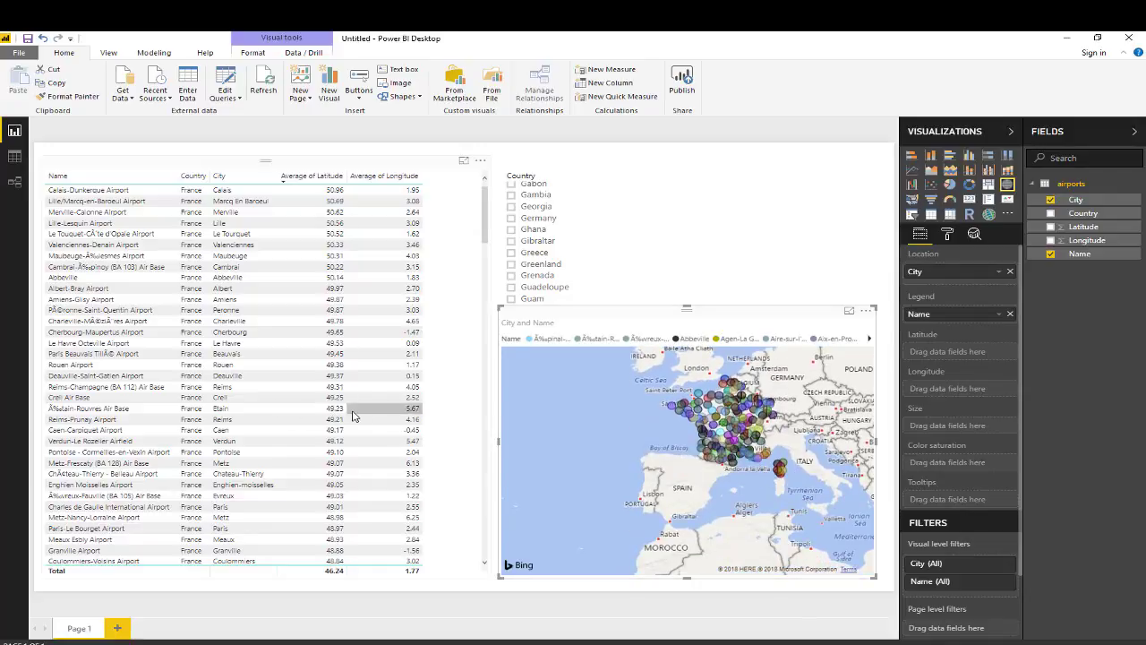
{"action": "scroll", "coordinate": [795, 506], "scroll_direction": "up", "scroll_amount": 1}
{"action": "scroll", "coordinate": [800, 510], "scroll_direction": "up", "scroll_amount": 1}
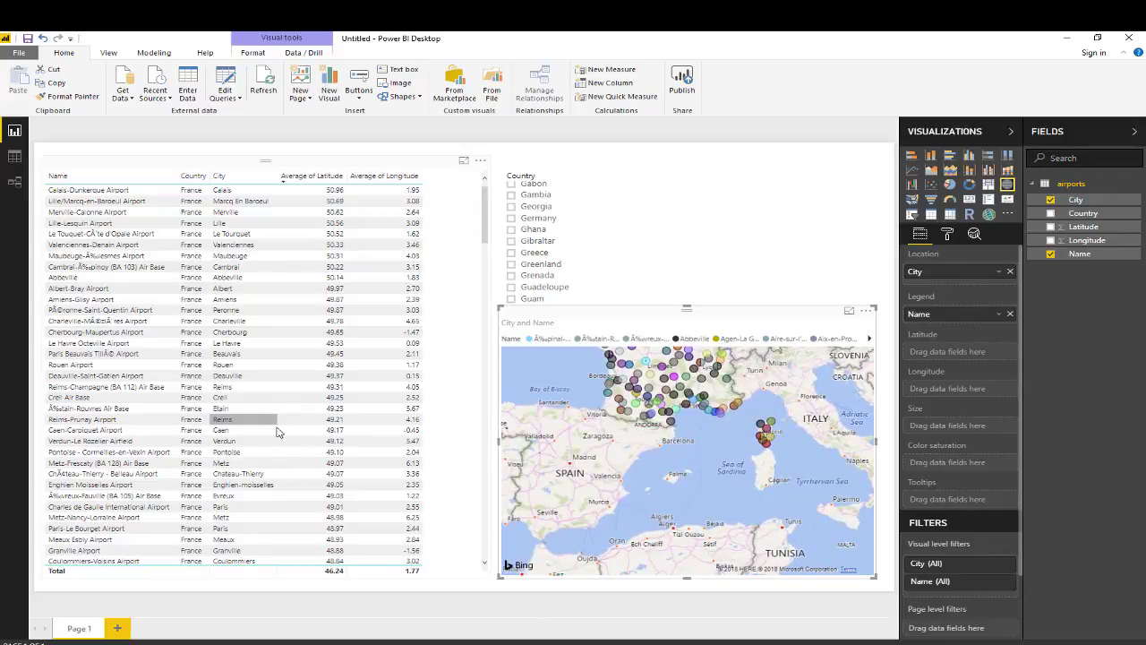
{"action": "left_click_drag", "start_coordinate": [776, 415], "coordinate": [797, 486]}
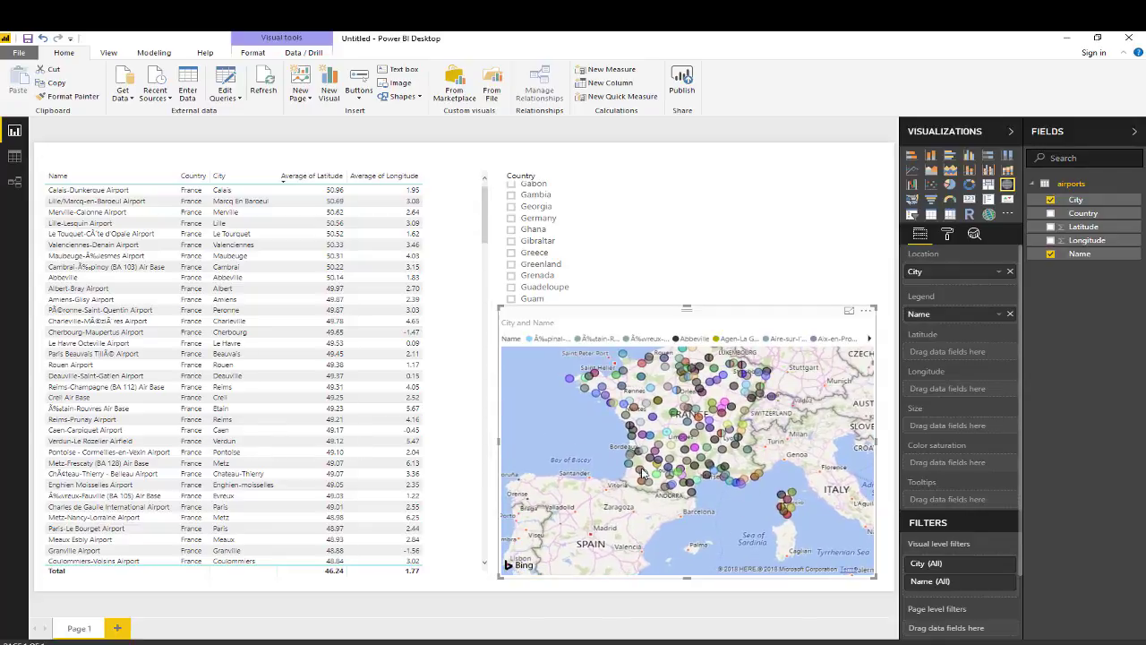
{"action": "left_click_drag", "start_coordinate": [593, 448], "coordinate": [627, 564]}
{"action": "left_click_drag", "start_coordinate": [681, 431], "coordinate": [664, 485]}
{"action": "scroll", "coordinate": [664, 484], "scroll_direction": "up", "scroll_amount": 2}
{"action": "left_click_drag", "start_coordinate": [784, 494], "coordinate": [750, 376]}
{"action": "scroll", "coordinate": [723, 446], "scroll_direction": "up", "scroll_amount": 2}
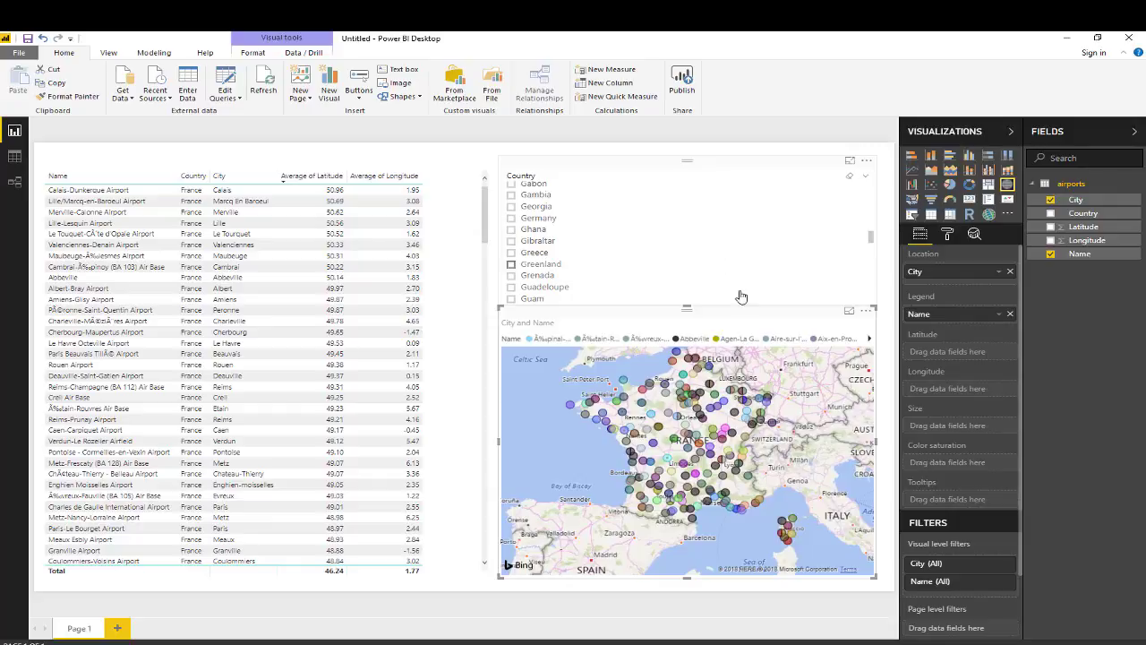
- Lower the map's top edge so the Country slicer above shows countries through Guatemala
{"action": "left_click_drag", "start_coordinate": [874, 308], "coordinate": [879, 334]}
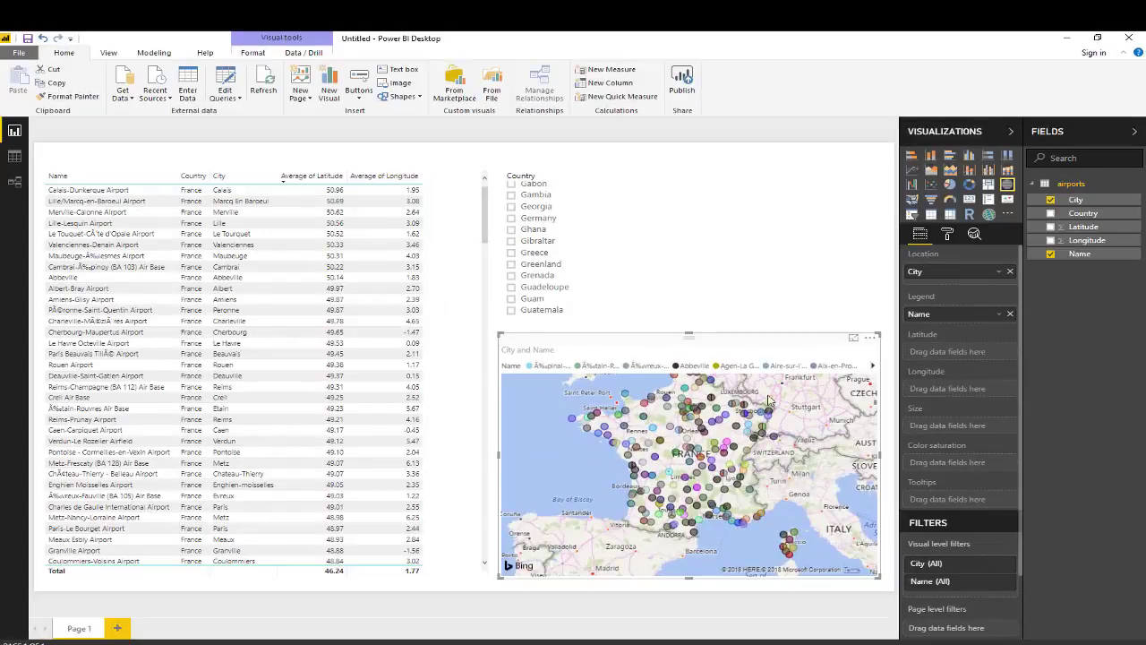